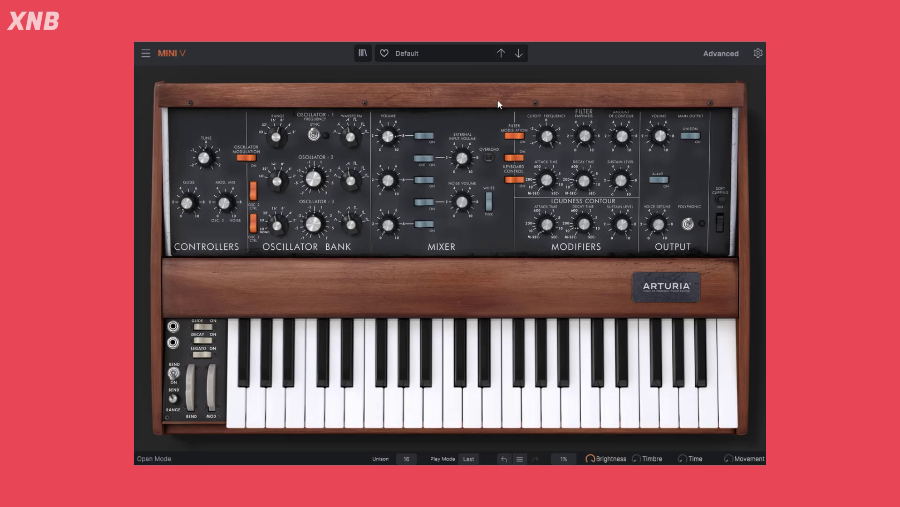
Step: Load the Default preset from the Template category
click(454, 52)
mouse_move(429, 194)
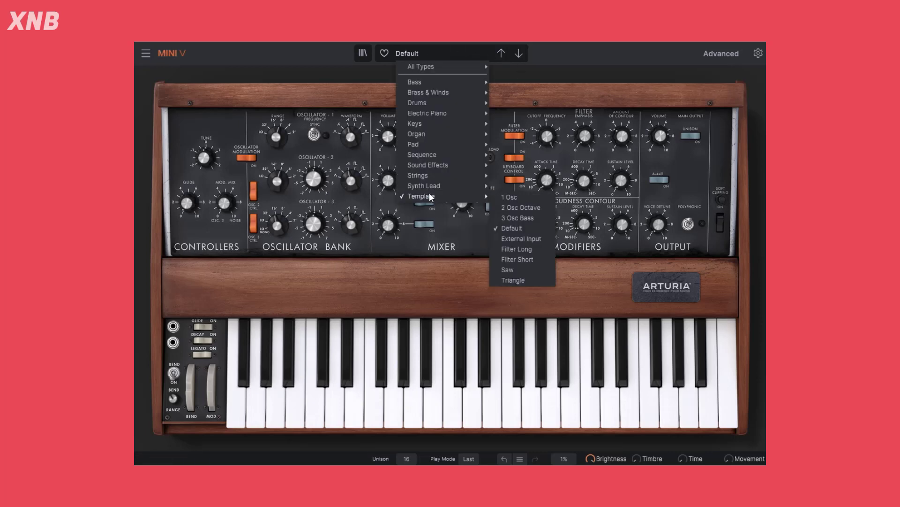
click(514, 227)
Step: Switch off the modulation matrix in the advanced section, then hide that section again
click(722, 54)
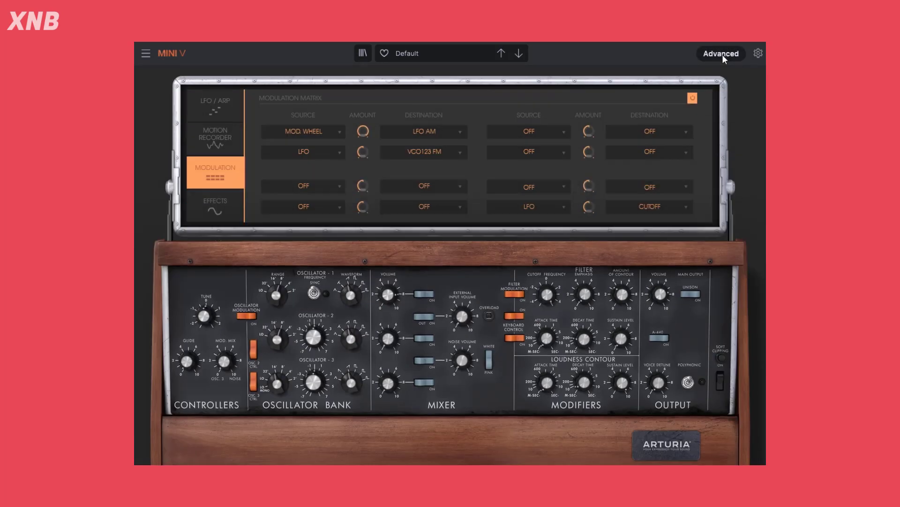
click(693, 97)
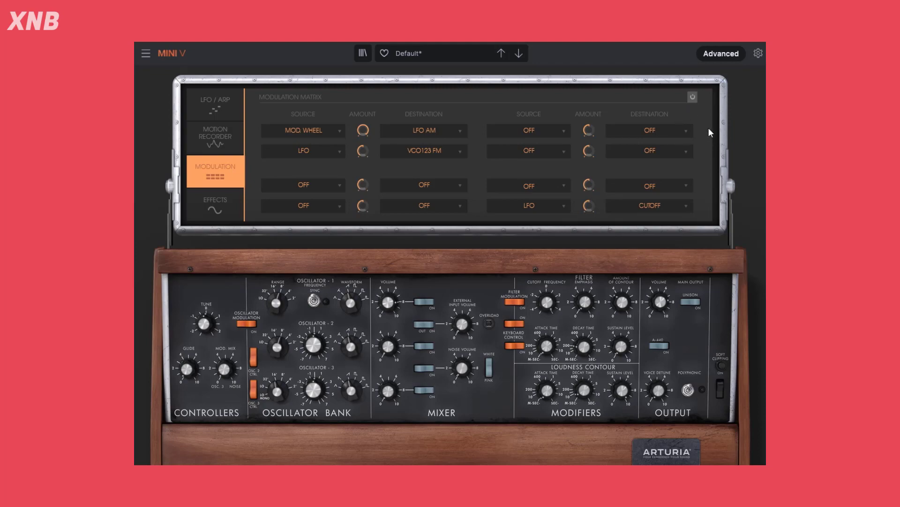
click(714, 55)
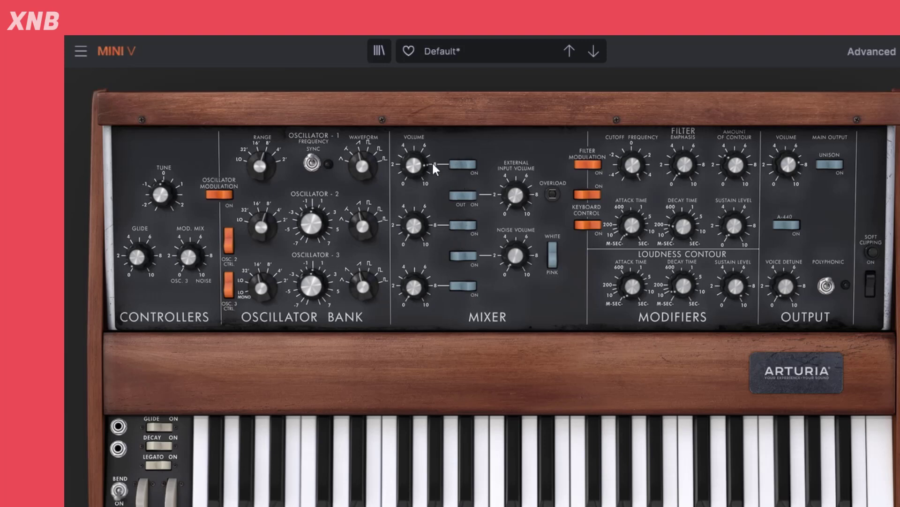
Step: Adjust the mixer volumes of Oscillators 1, 2 and 3
drag(417, 162, 416, 140)
mouse_move(416, 225)
mouse_down()
mouse_move(415, 176)
mouse_move(416, 228)
mouse_up()
mouse_move(424, 284)
mouse_down()
mouse_move(424, 216)
mouse_move(423, 285)
mouse_up()
Step: Vary Oscillator 1's range through its octave settings, including 32' and Low
mouse_move(261, 166)
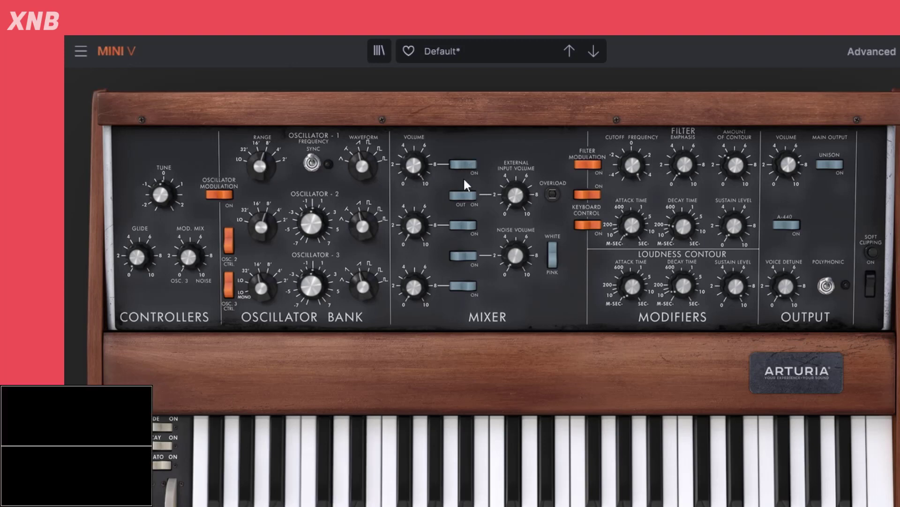
mouse_move(413, 166)
drag(258, 167, 258, 192)
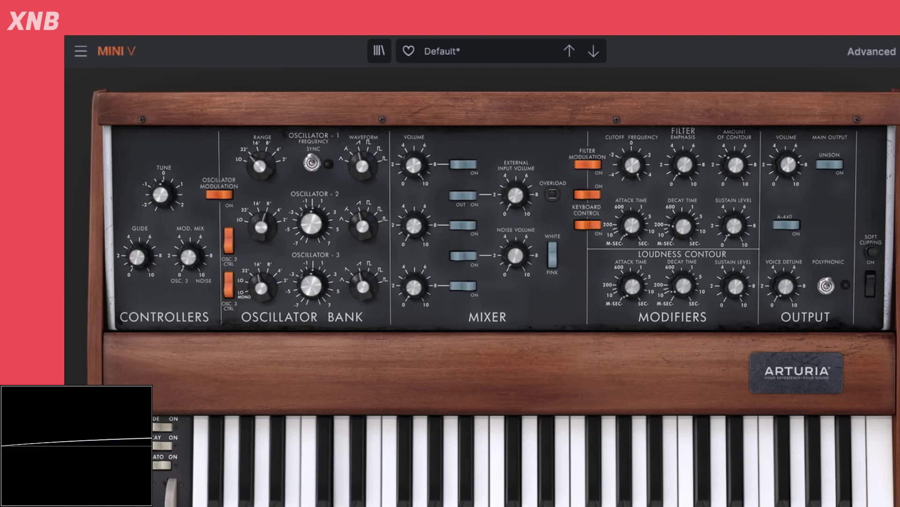
mouse_move(263, 169)
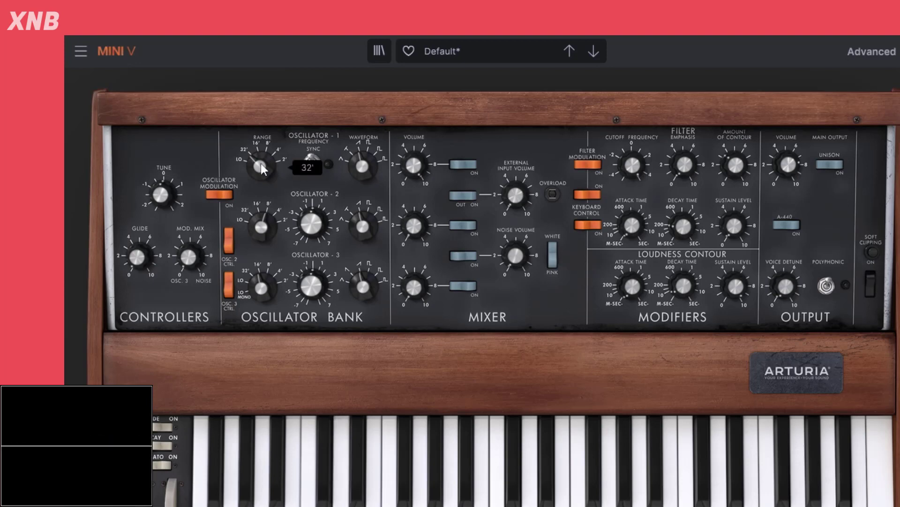
drag(263, 168, 263, 134)
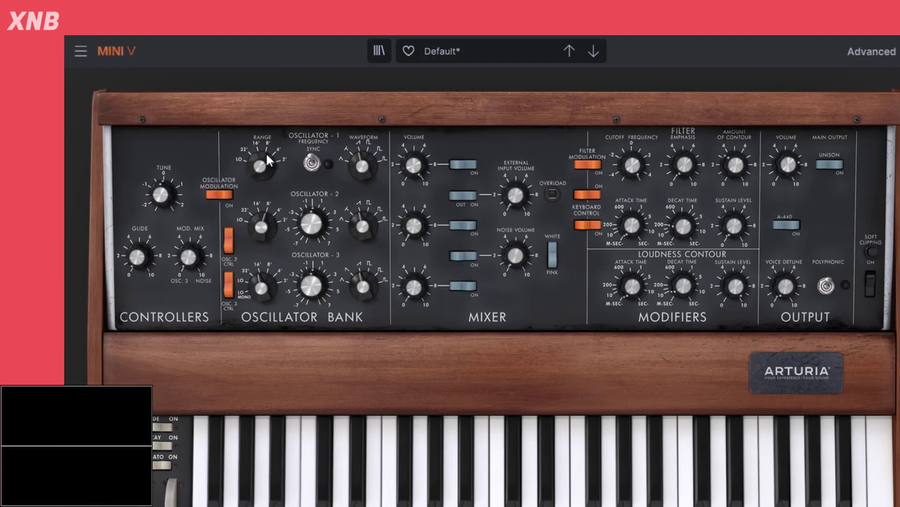
drag(264, 161, 263, 202)
mouse_move(259, 162)
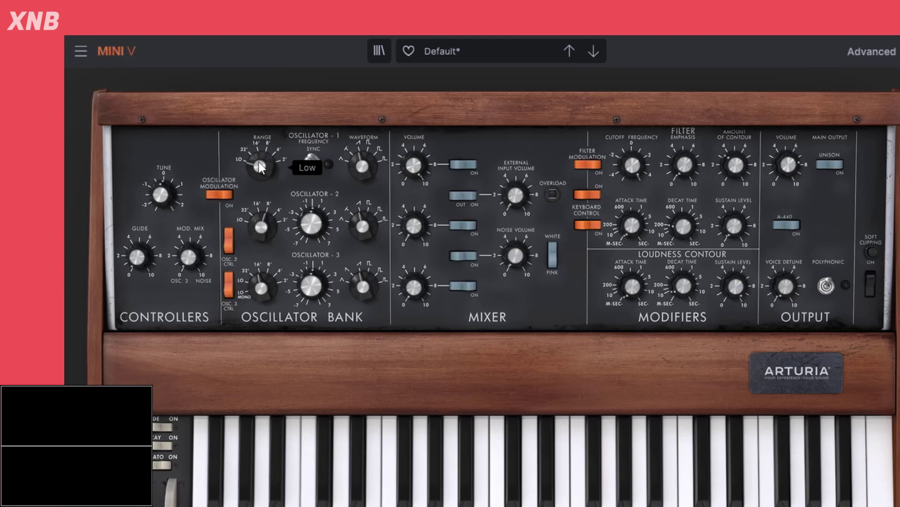
drag(260, 166, 260, 159)
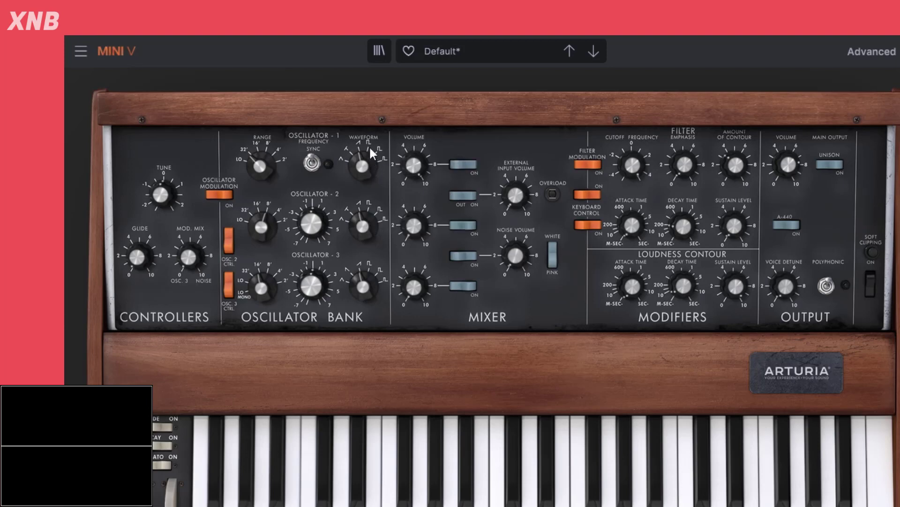
Step: Set Oscillator 1's waveform to triangular, followed by saw-triangular
mouse_move(365, 165)
mouse_down()
mouse_move(364, 180)
mouse_move(357, 169)
mouse_up()
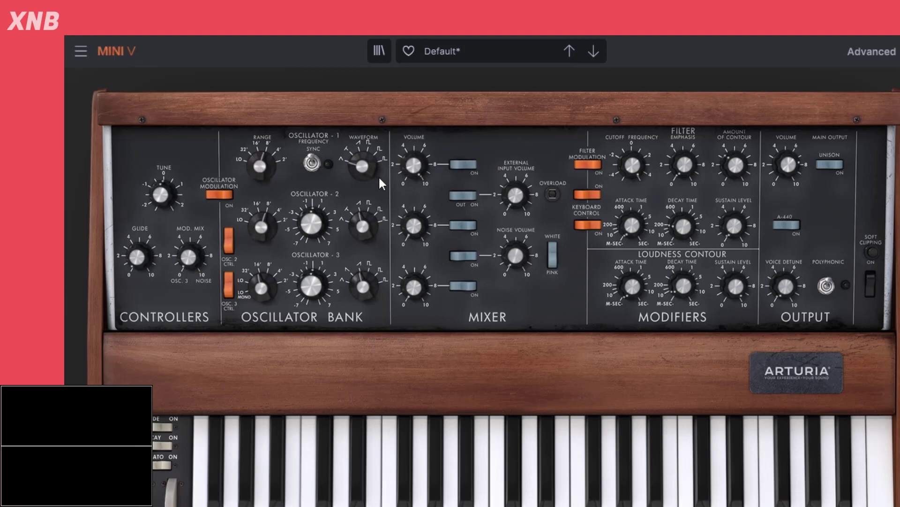
mouse_move(375, 177)
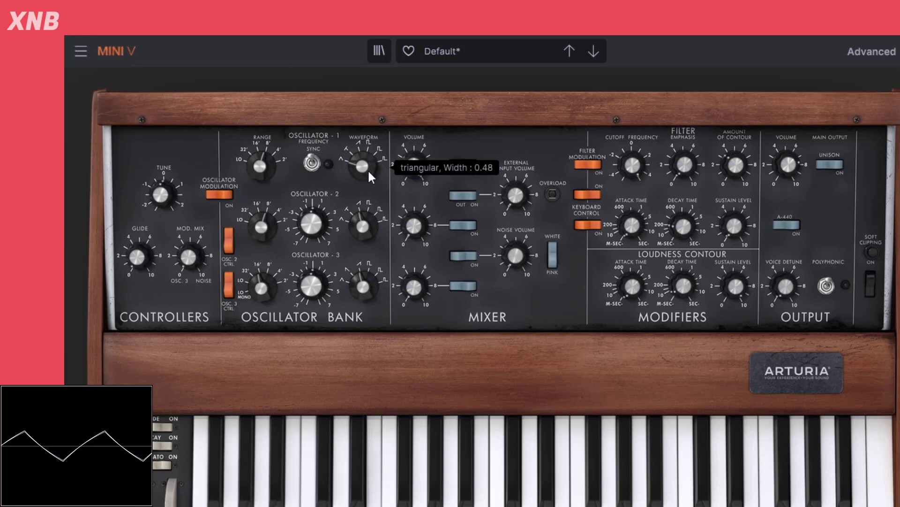
drag(369, 175, 358, 168)
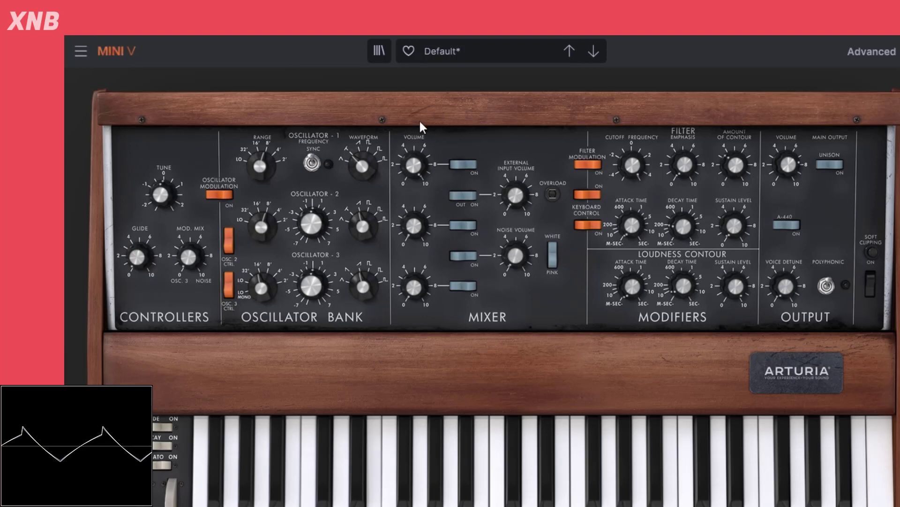
mouse_move(365, 168)
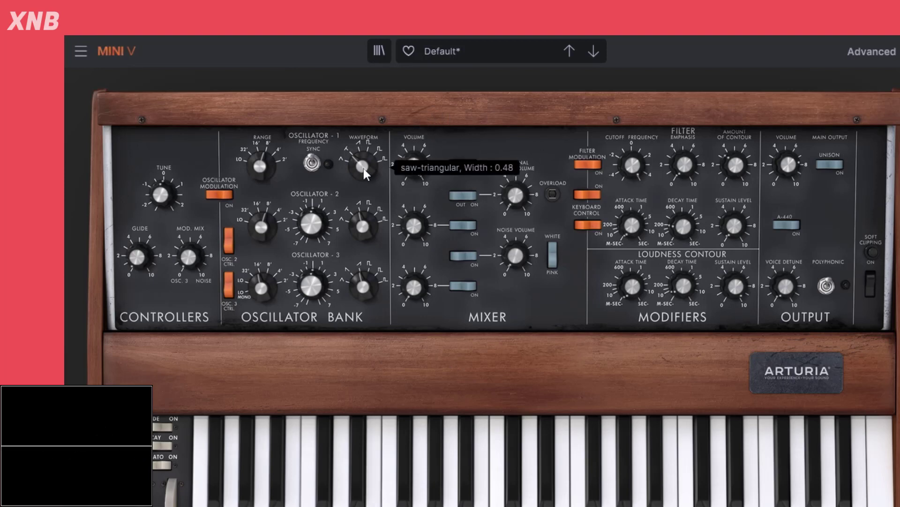
drag(363, 168, 356, 168)
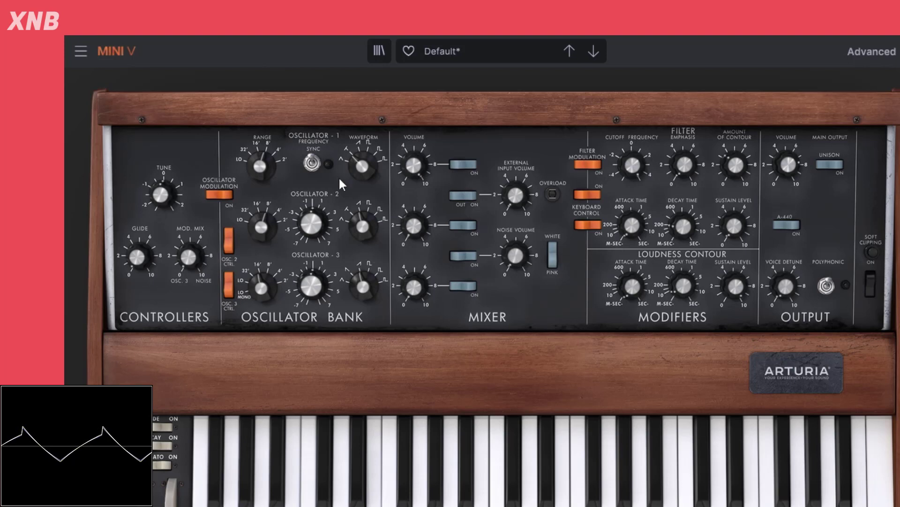
Step: Step Oscillator 1's waveform from sawtooth through wide rectangular to narrow rectangular
mouse_move(359, 169)
drag(359, 169, 359, 161)
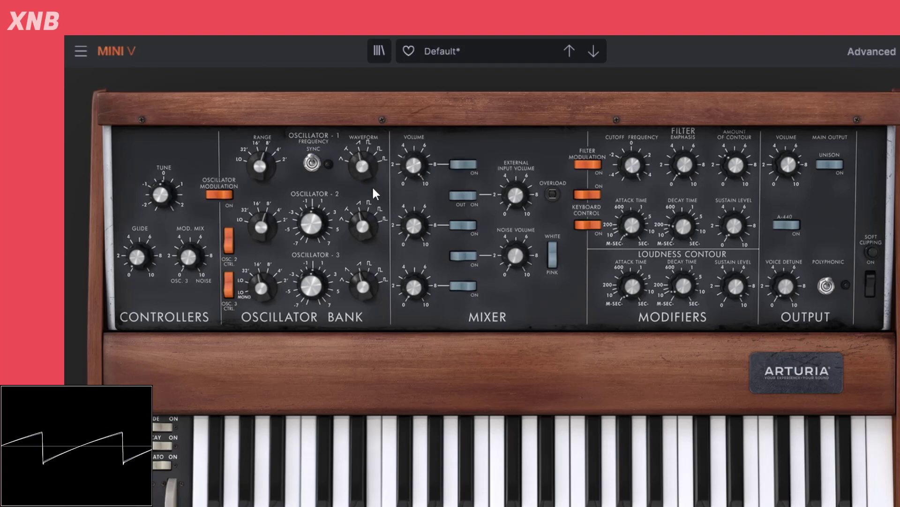
mouse_move(373, 180)
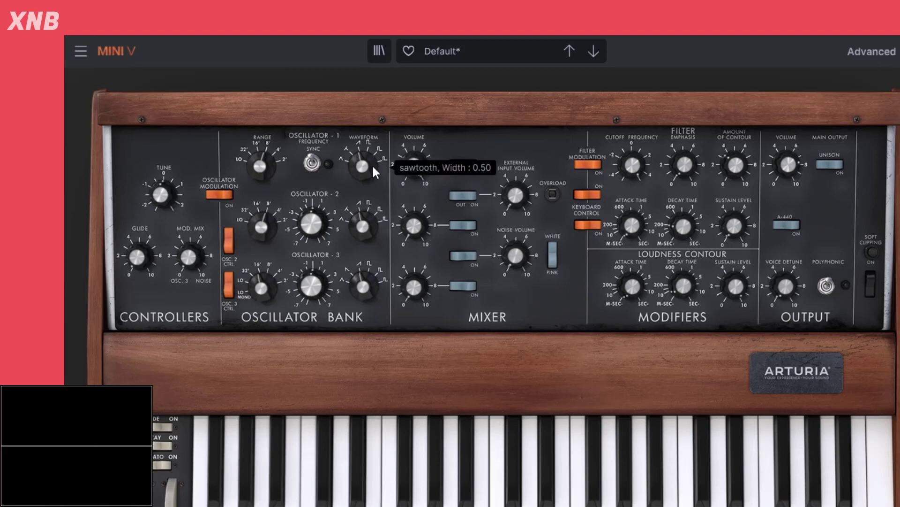
drag(370, 162, 366, 165)
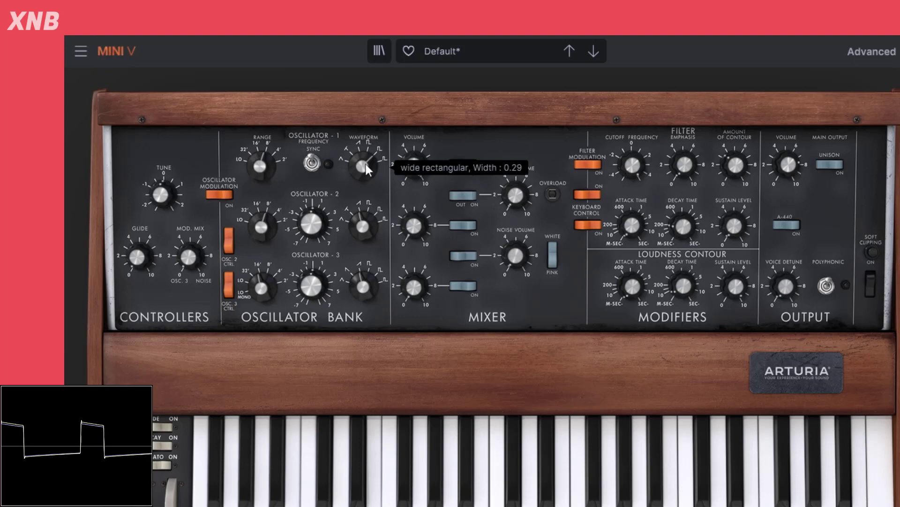
scroll(361, 168, up, 3)
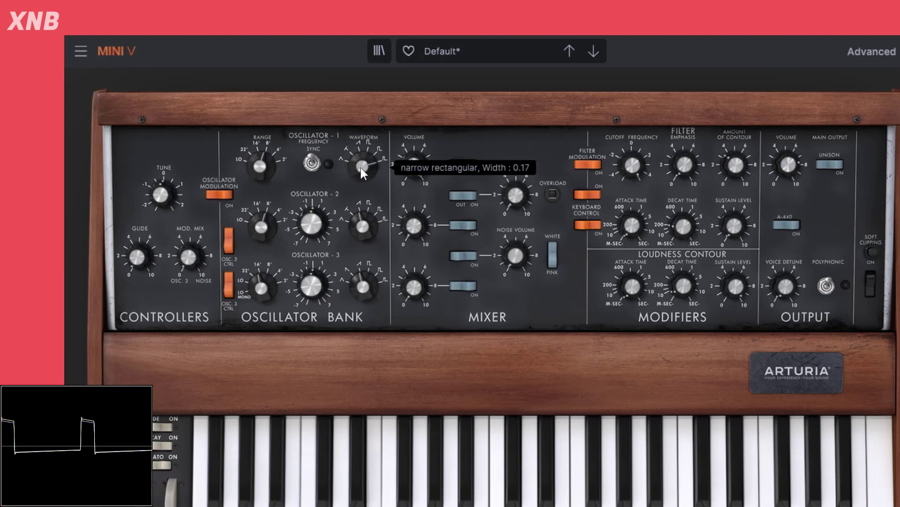
Step: Move Oscillator 1's waveform back through wide rectangular and sawtooth to triangular
mouse_move(361, 167)
mouse_down()
mouse_move(361, 188)
mouse_move(361, 174)
mouse_up()
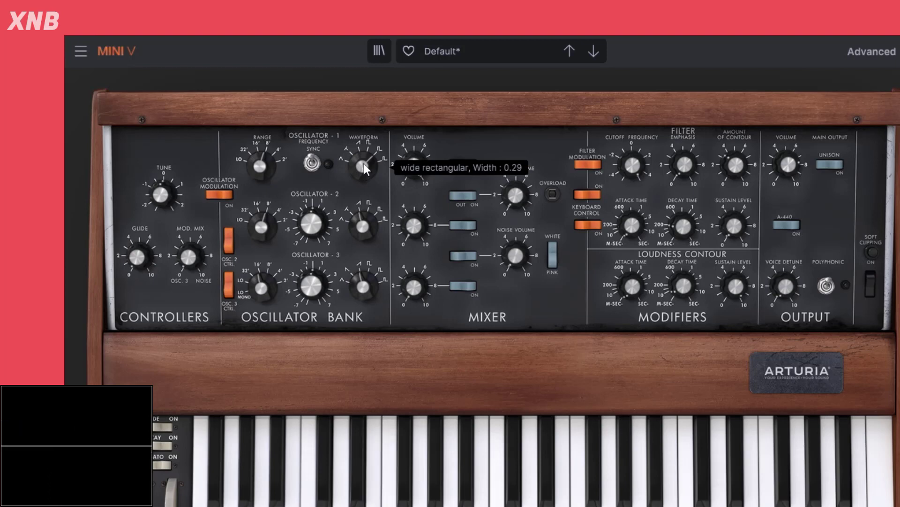
drag(366, 168, 365, 154)
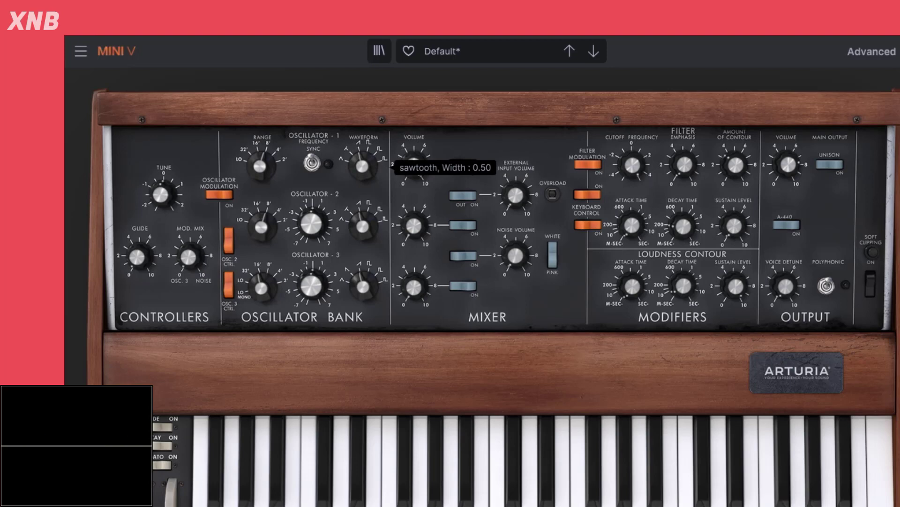
drag(362, 170, 362, 171)
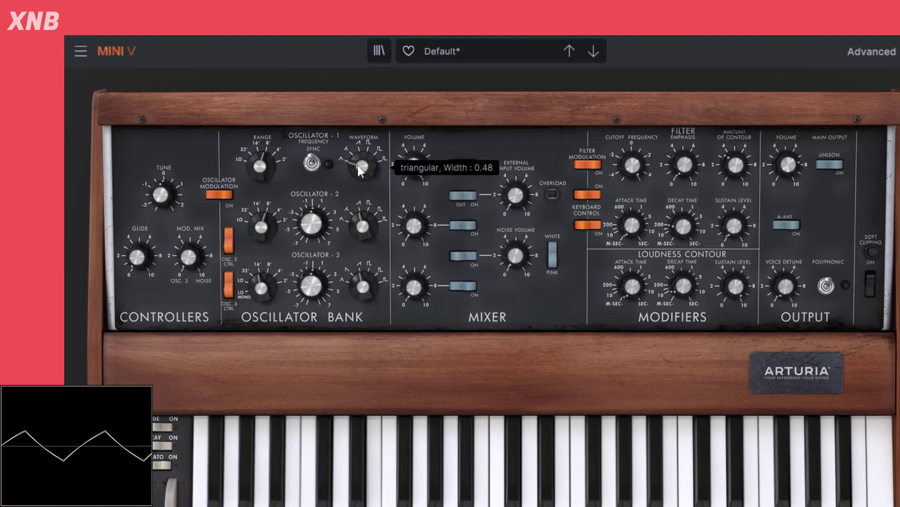
Step: Set Oscillator 1's waveform to square with a width of 0.48, followed by narrow rectangular
mouse_move(362, 166)
mouse_down()
mouse_move(362, 156)
mouse_move(366, 172)
mouse_up()
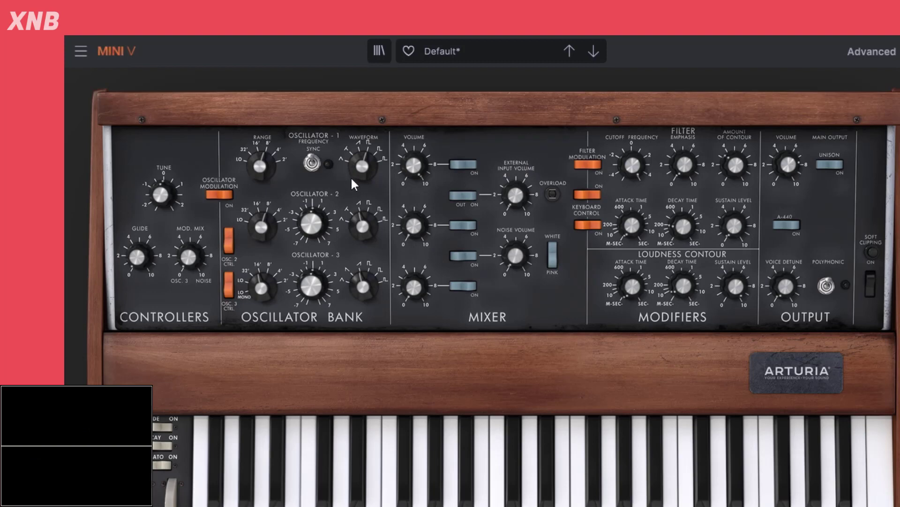
mouse_move(354, 172)
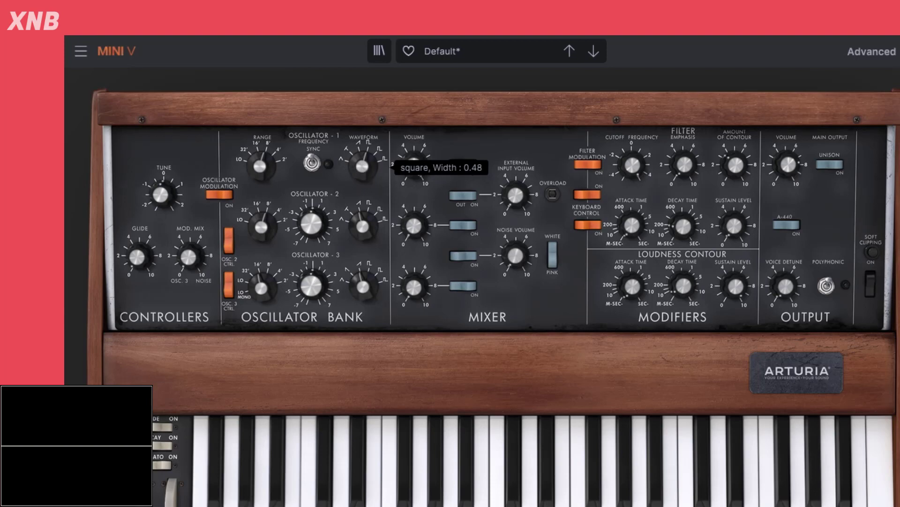
mouse_move(363, 166)
mouse_down()
mouse_move(363, 154)
mouse_move(362, 170)
mouse_up()
mouse_move(362, 168)
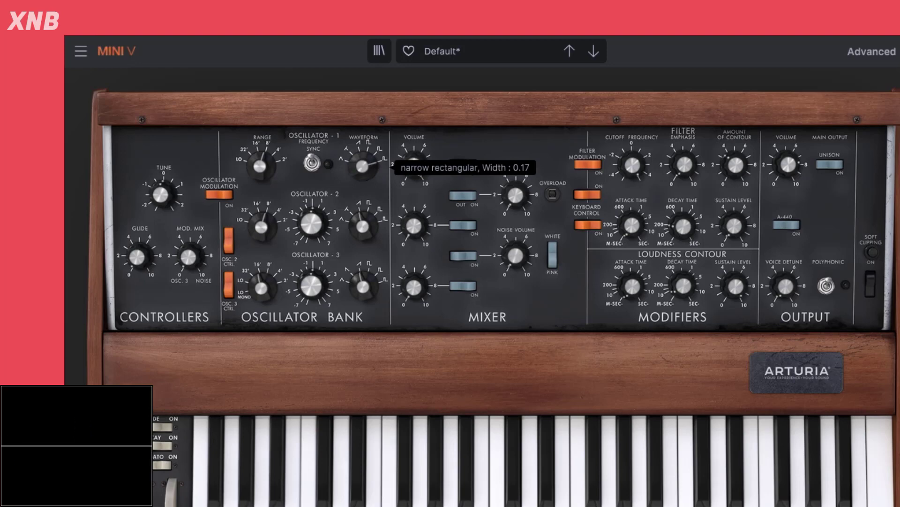
Step: Return Oscillator 1 to the square waveform and vary its width to 0.12, then back to 0.48
mouse_move(362, 172)
mouse_down()
mouse_move(362, 159)
mouse_move(363, 173)
mouse_up()
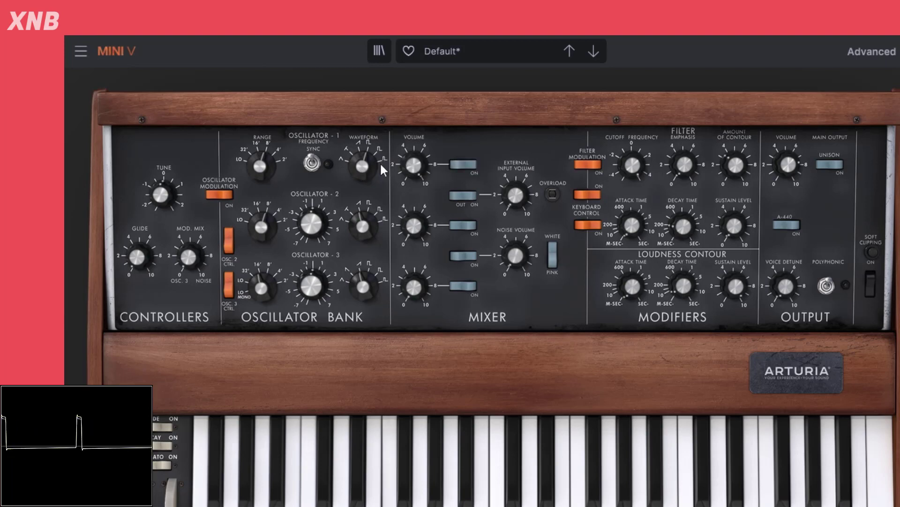
mouse_move(365, 170)
mouse_down()
mouse_move(364, 198)
mouse_move(365, 173)
mouse_up()
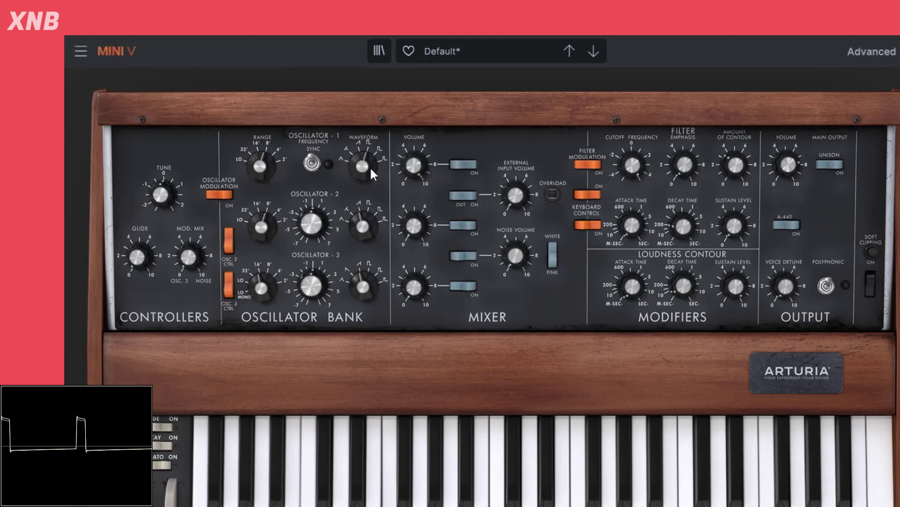
mouse_move(362, 167)
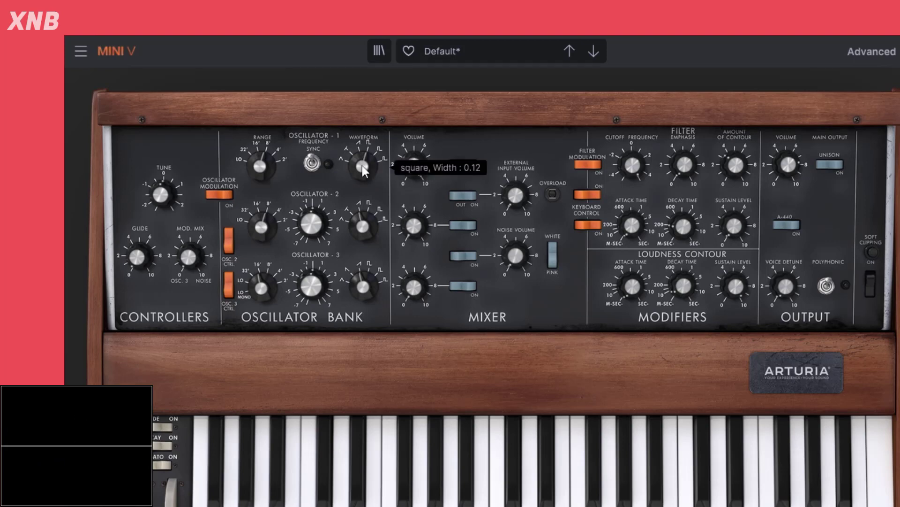
drag(363, 170, 364, 152)
mouse_move(362, 166)
mouse_down()
mouse_move(362, 174)
mouse_move(363, 166)
mouse_up()
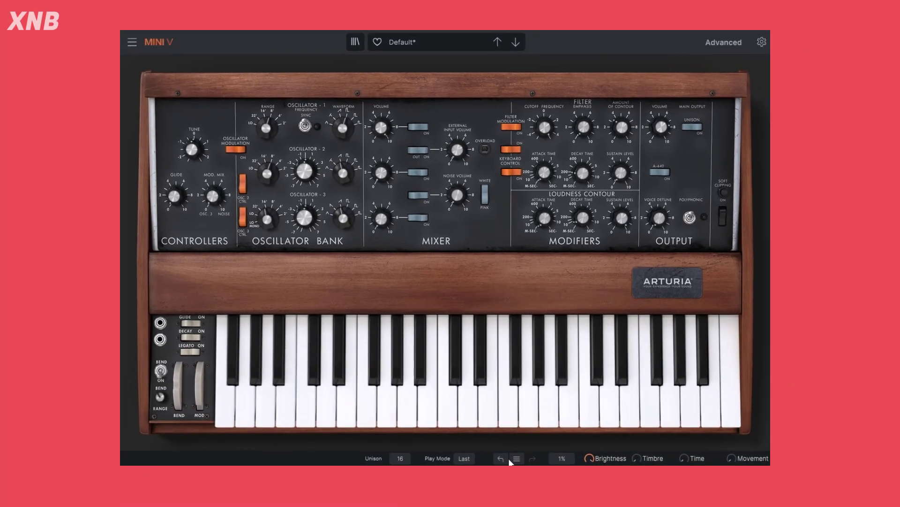
Step: Restore Oscillator 1's width to 0.120 from the edit history and close the history list
click(520, 458)
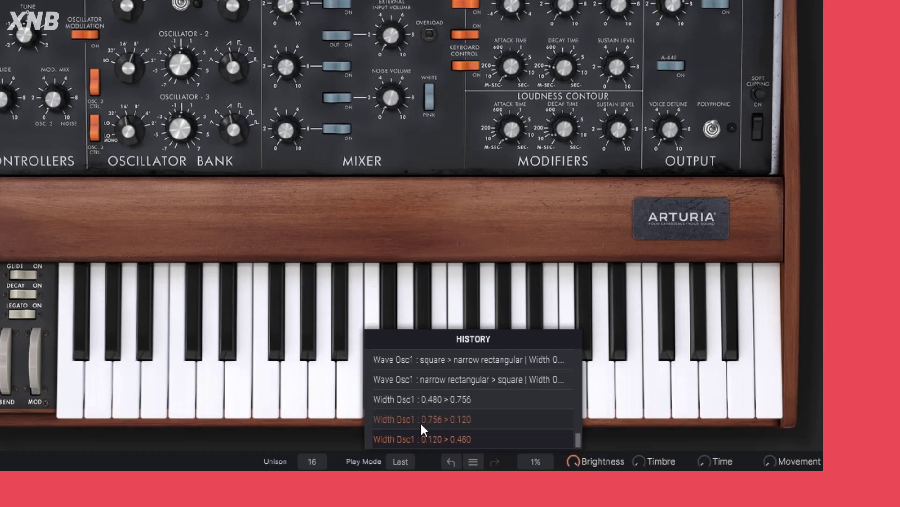
click(438, 420)
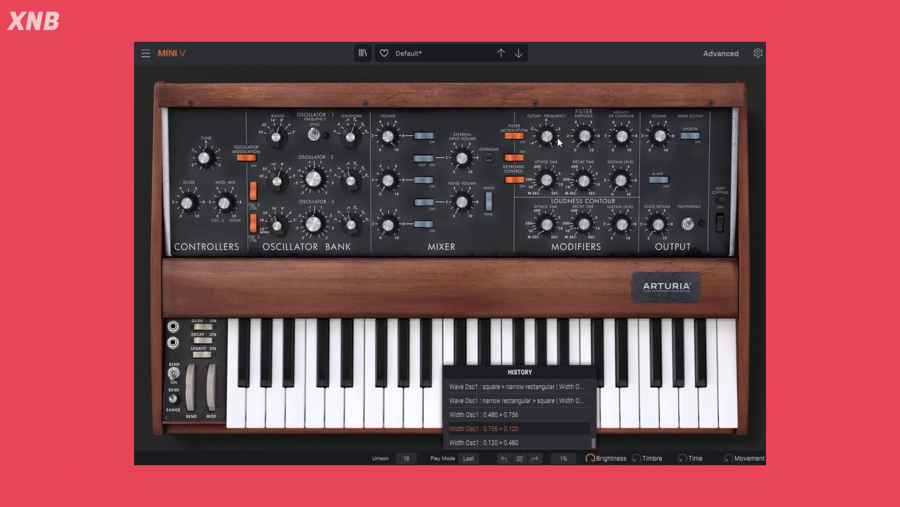
click(568, 125)
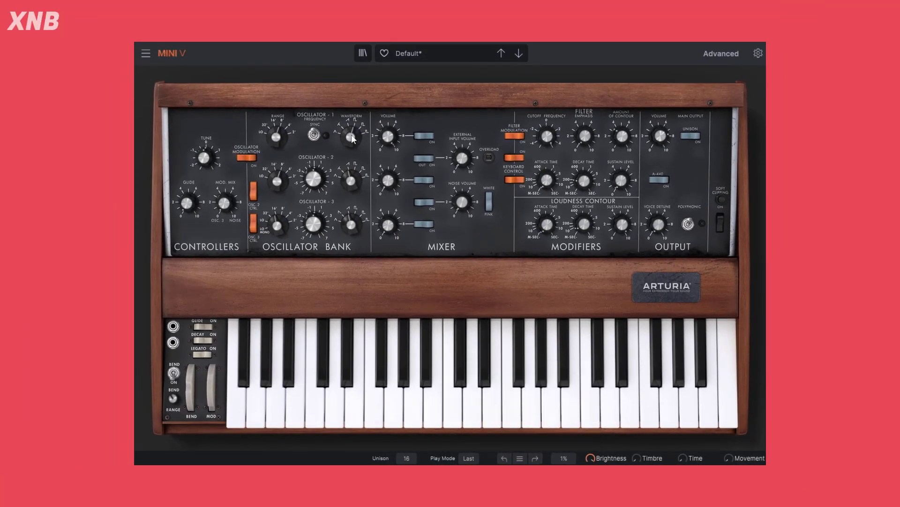
Step: Set Oscillator 1 to a wide rectangular waveform with a width of 0.04, then switch it to sawtooth
drag(353, 137, 360, 171)
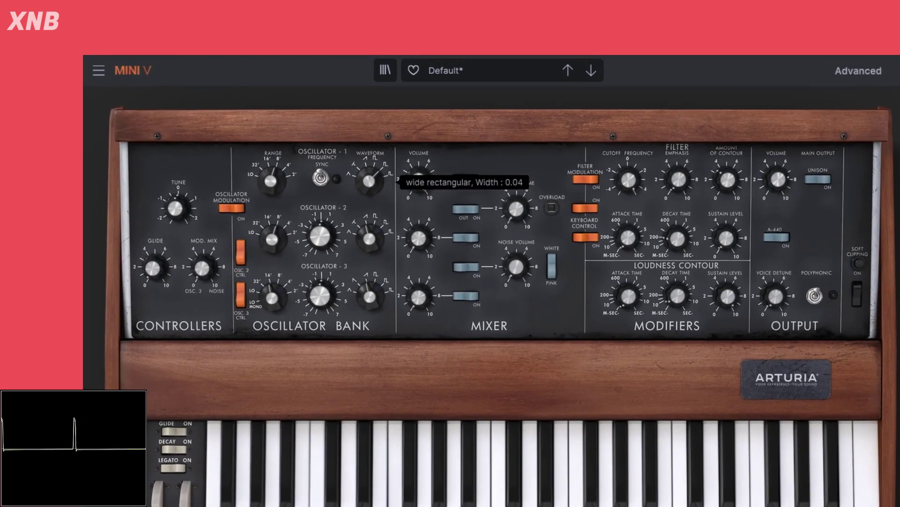
mouse_move(368, 202)
mouse_down()
mouse_move(368, 172)
mouse_move(368, 184)
mouse_up()
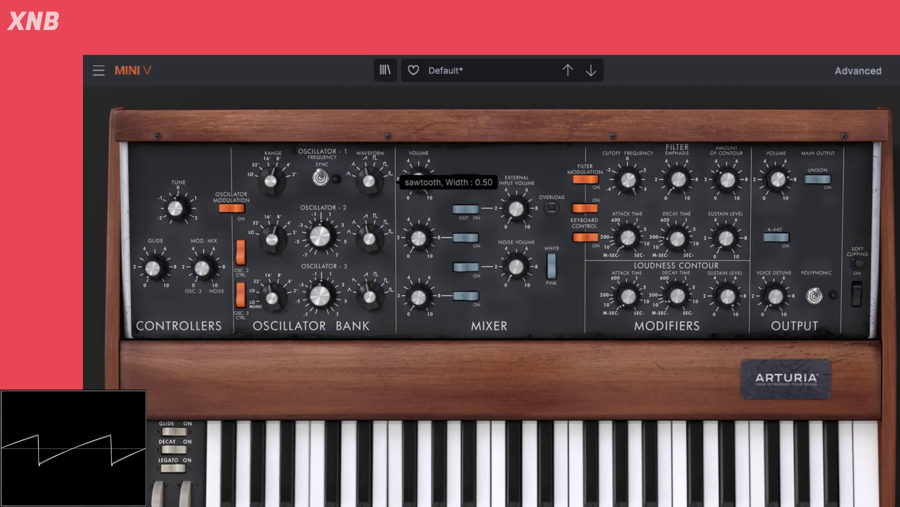
mouse_move(369, 184)
mouse_down()
mouse_move(370, 192)
mouse_move(376, 155)
mouse_up()
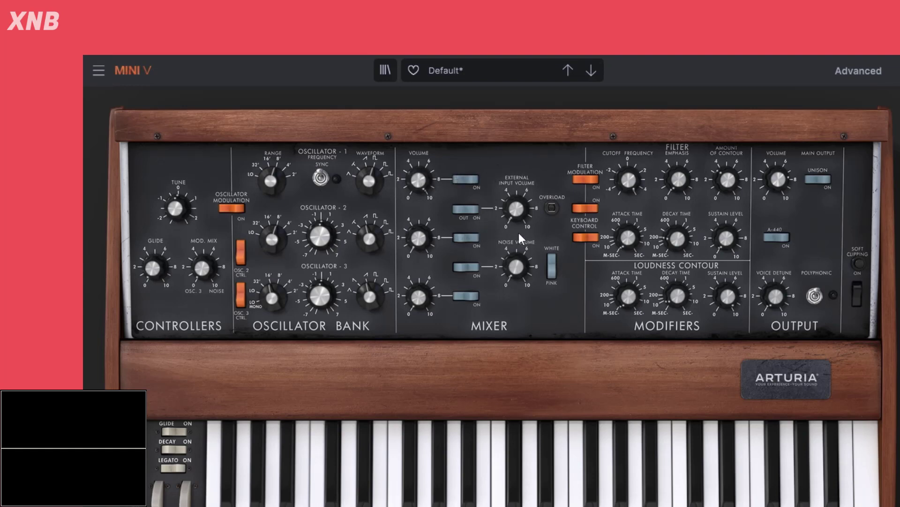
Step: Vary Oscillator 2's range and keep its waveform on sawtooth with a width of 0.50
mouse_move(270, 239)
mouse_down()
mouse_move(271, 255)
mouse_move(267, 229)
mouse_up()
mouse_move(371, 235)
mouse_move(371, 239)
mouse_down()
mouse_move(370, 231)
mouse_move(370, 238)
mouse_up()
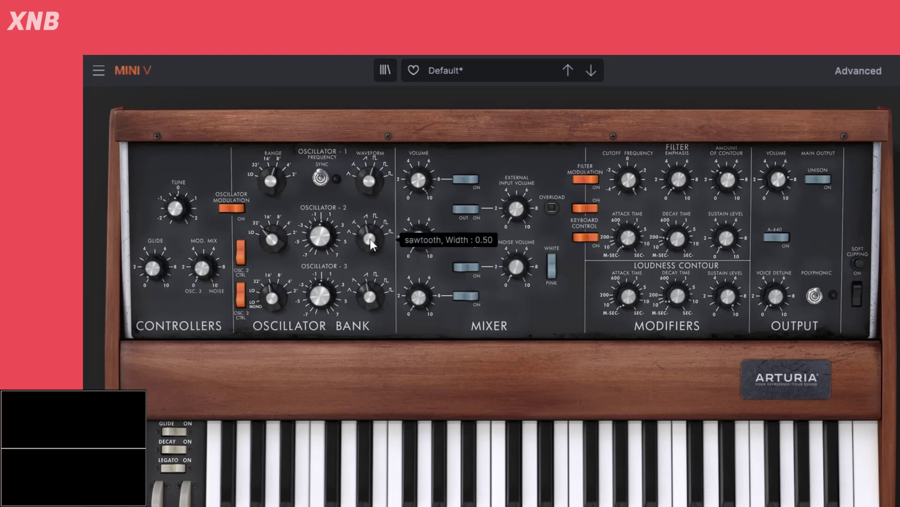
mouse_move(337, 242)
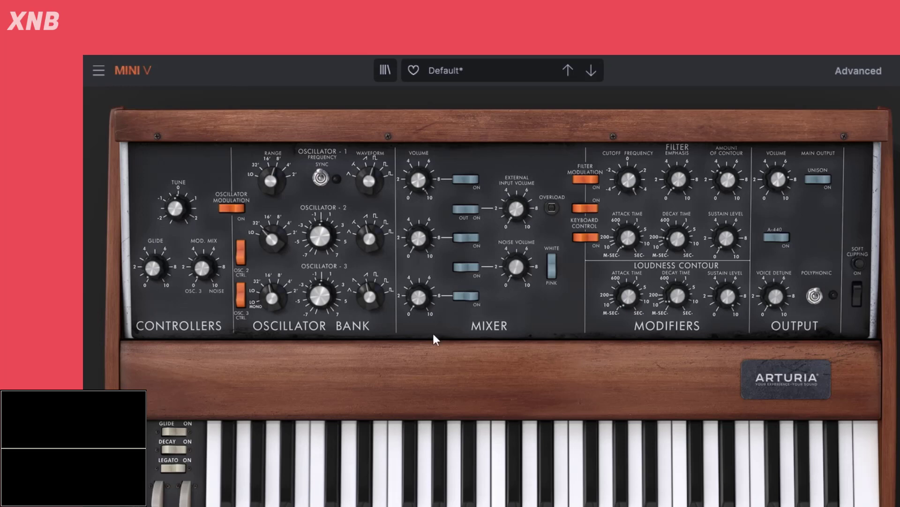
drag(282, 237, 282, 219)
drag(371, 195, 372, 199)
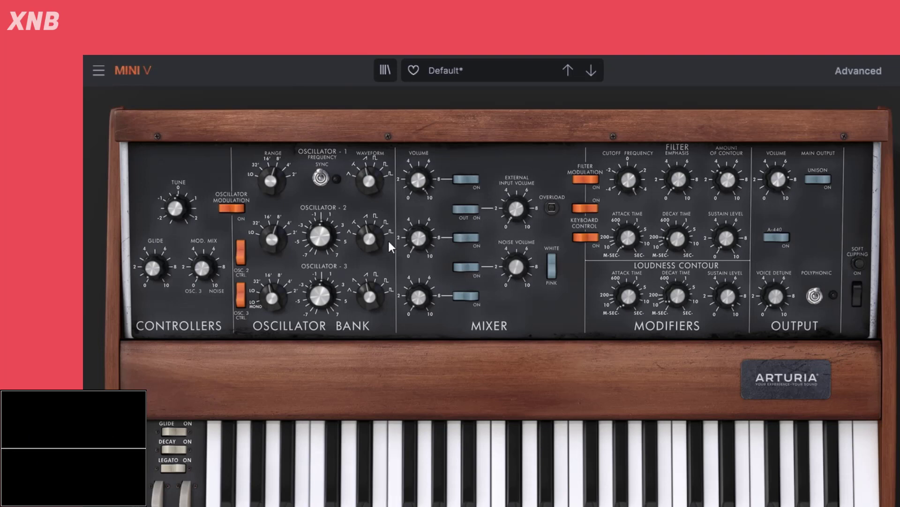
Step: Raise Oscillator 2's volume in the mixer and set its frequency to 5 semitones
drag(417, 241, 418, 185)
mouse_move(325, 235)
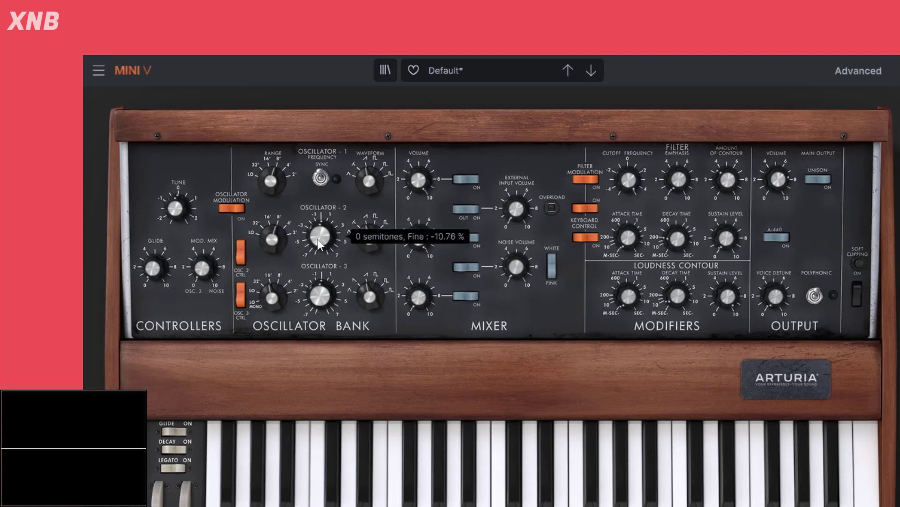
drag(317, 238, 317, 223)
mouse_move(319, 298)
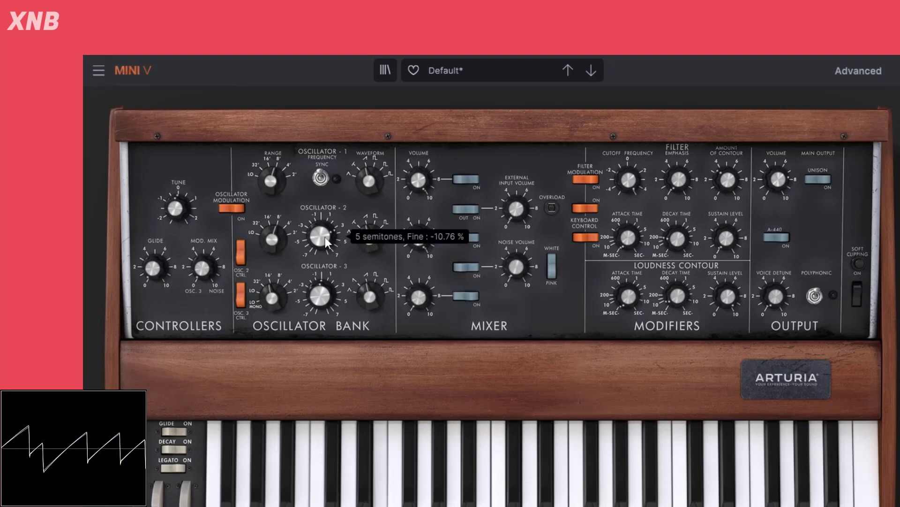
mouse_move(335, 233)
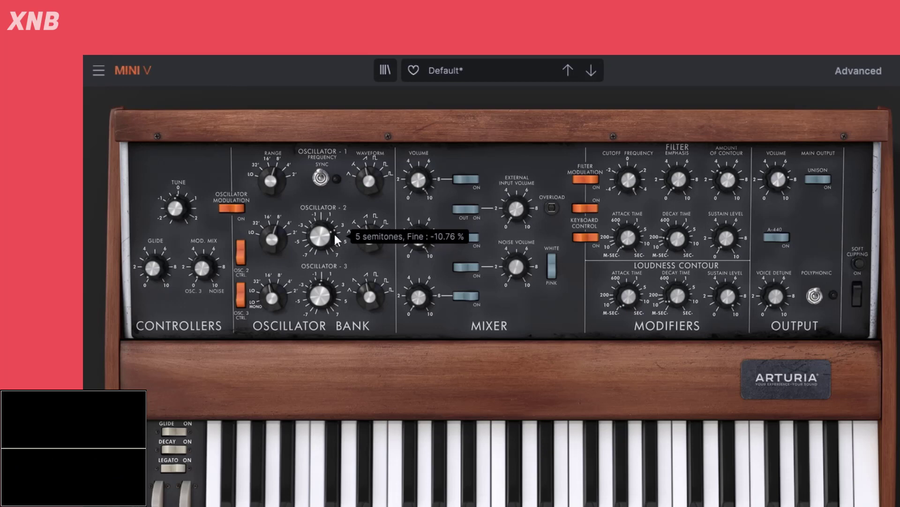
Step: Reset Oscillator 2's frequency to 0 semitones with 0.00 % fine tuning and toggle its mixer switch
double_click(328, 233)
mouse_move(320, 236)
mouse_down()
mouse_move(321, 223)
mouse_move(321, 241)
mouse_move(322, 232)
mouse_up()
double_click(325, 232)
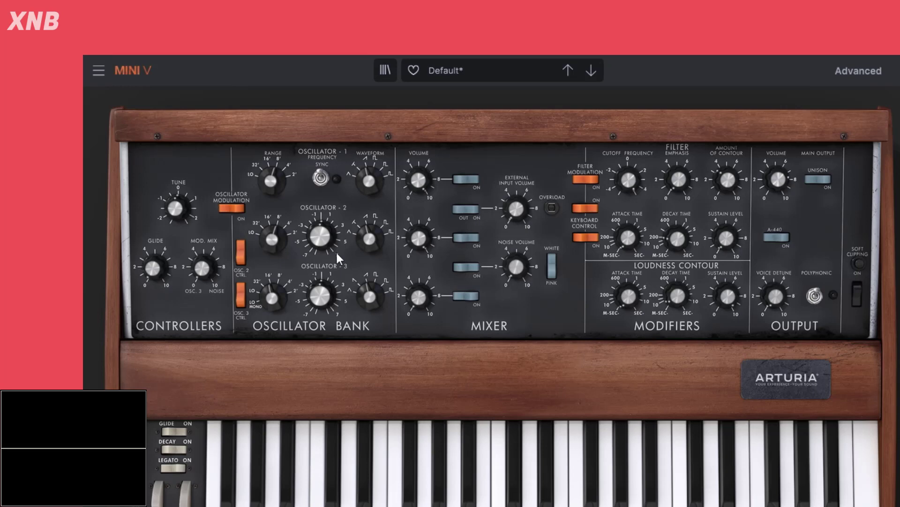
click(460, 237)
mouse_move(322, 239)
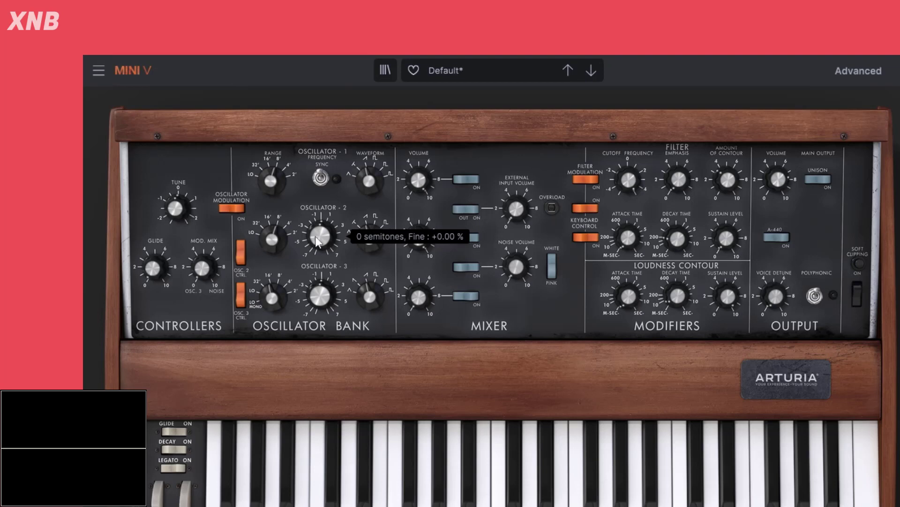
Step: Fine-tune Oscillator 2 upward to +26.91 % and beyond, then reset it to 0.00 %
drag(321, 236, 321, 222)
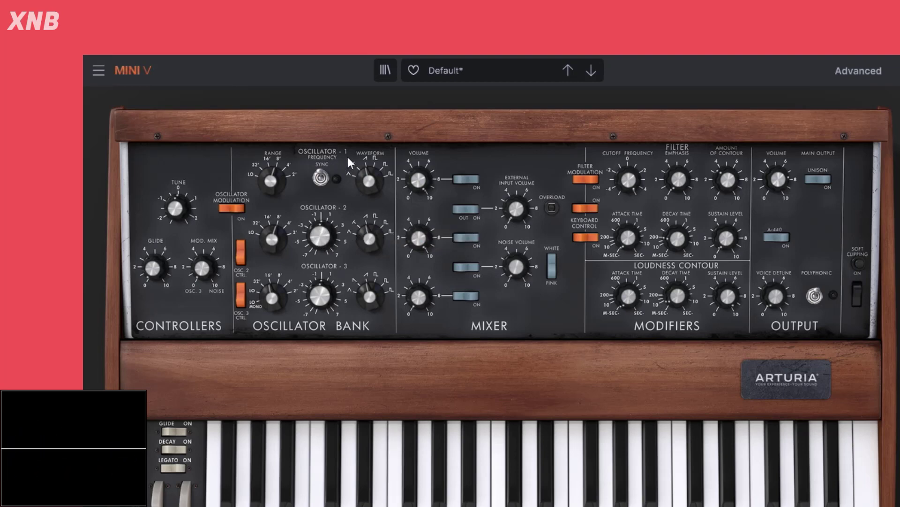
mouse_move(320, 233)
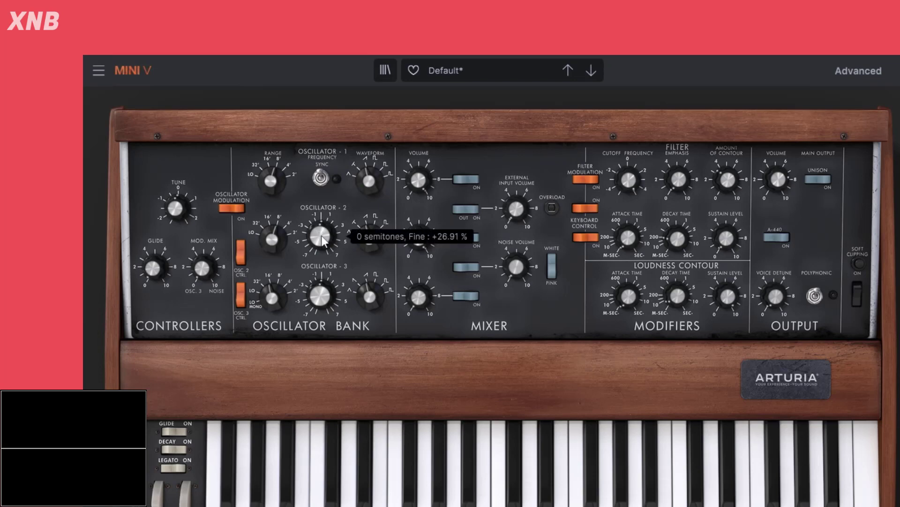
drag(322, 236, 322, 225)
double_click(322, 241)
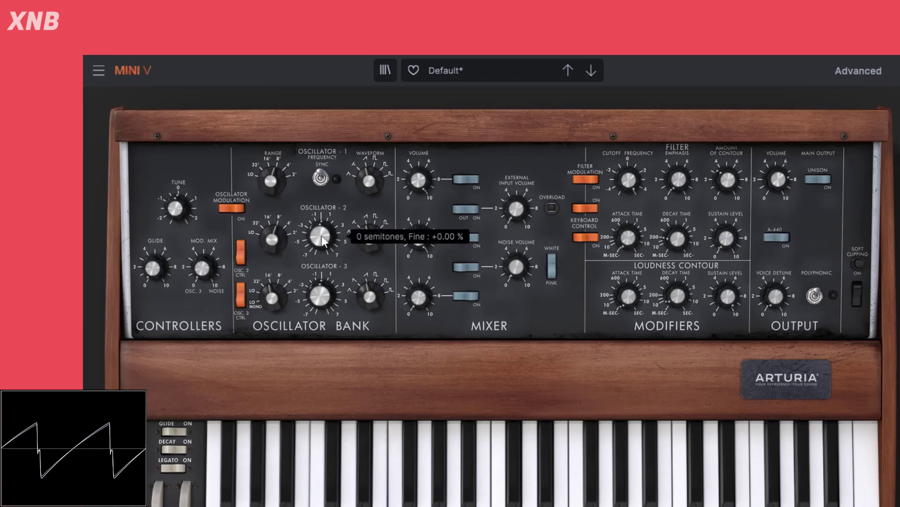
Step: Lower Oscillator 2's fine tuning to -100 %, then raise it again
drag(322, 240, 323, 337)
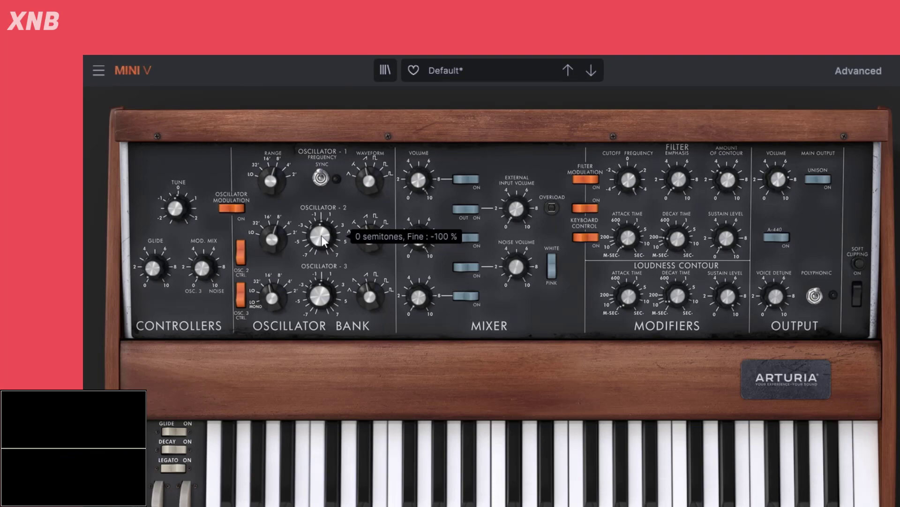
drag(322, 240, 323, 165)
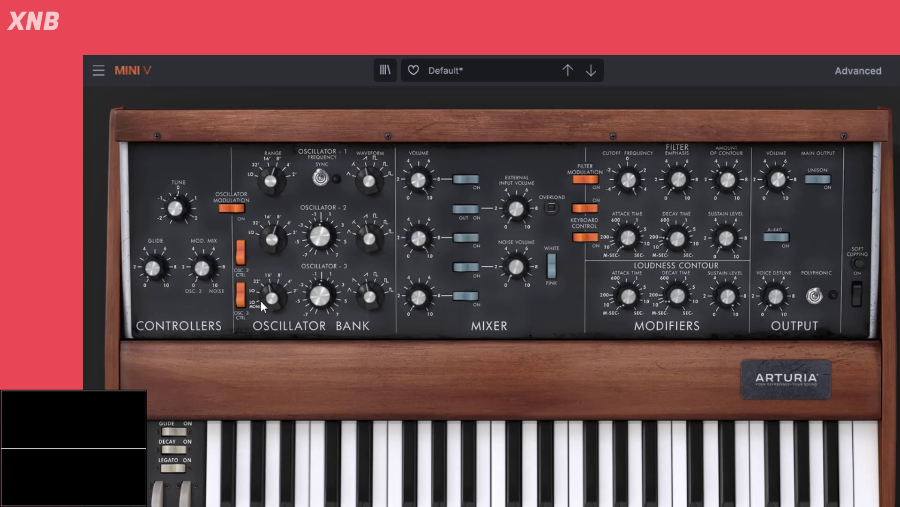
mouse_move(330, 226)
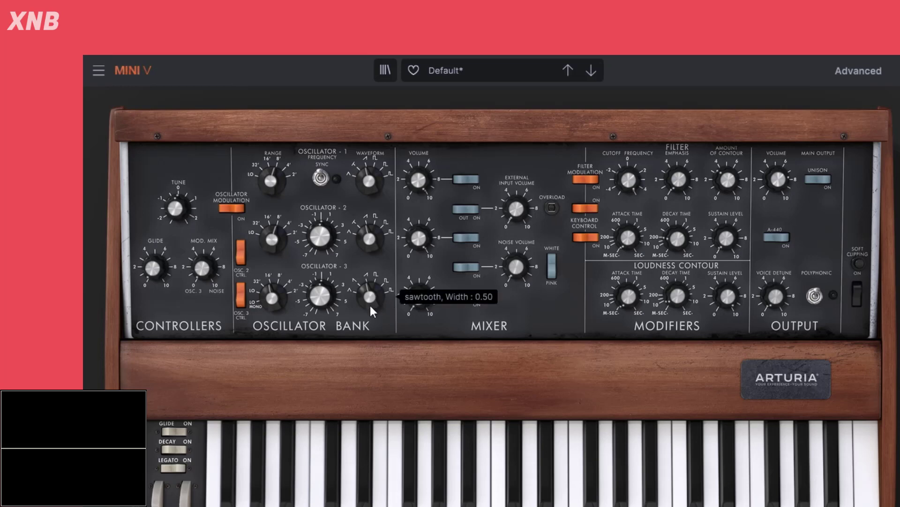
Step: Try a lower range on Oscillator 3, raise it again, and set its waveform to inverted saw with a width of 0.50
drag(268, 299, 267, 323)
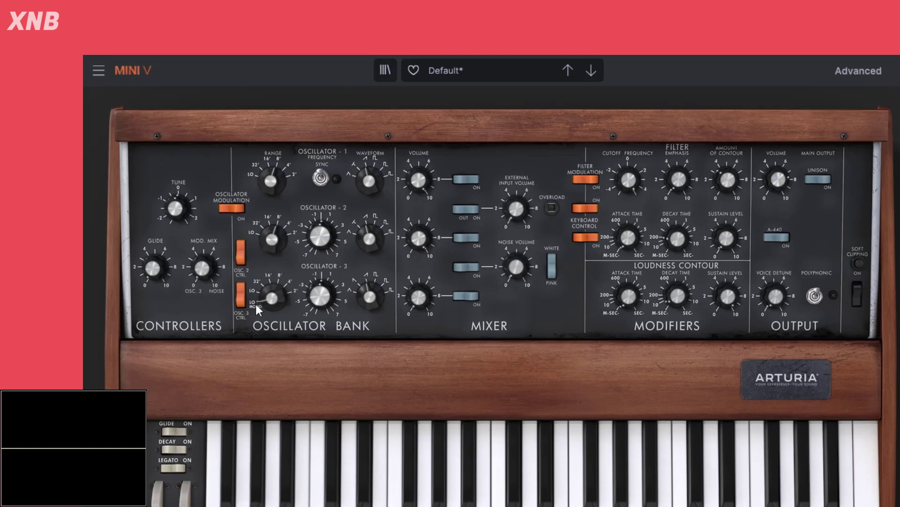
mouse_move(265, 300)
mouse_down()
mouse_move(266, 286)
mouse_move(277, 294)
mouse_up()
drag(369, 288, 369, 300)
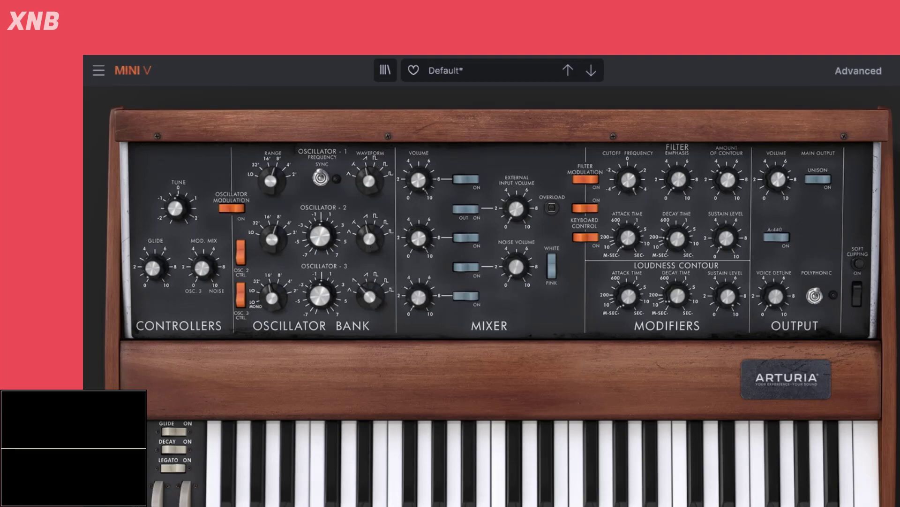
mouse_move(369, 238)
mouse_down()
mouse_move(368, 250)
mouse_move(368, 225)
mouse_up()
drag(371, 299, 371, 296)
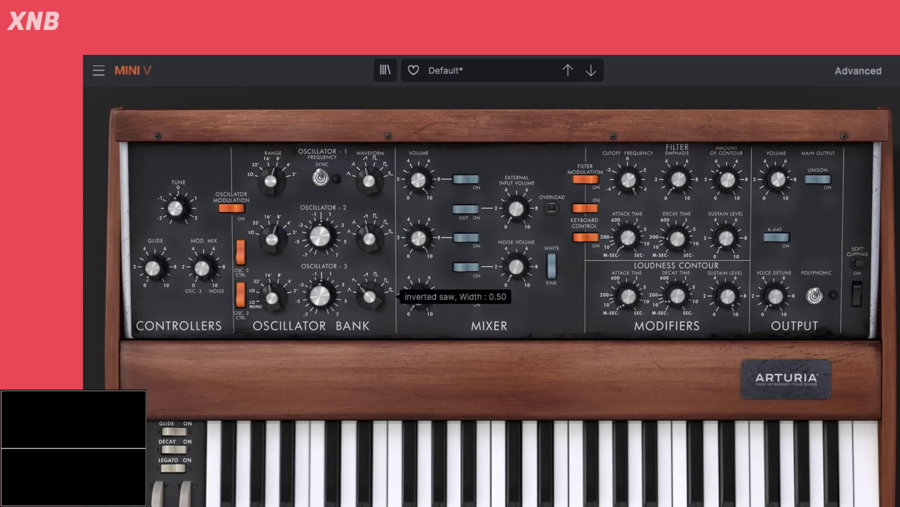
Step: Lower the mixer volumes of Oscillators 3 and 2, and raise Oscillator 3's range
drag(416, 297, 415, 336)
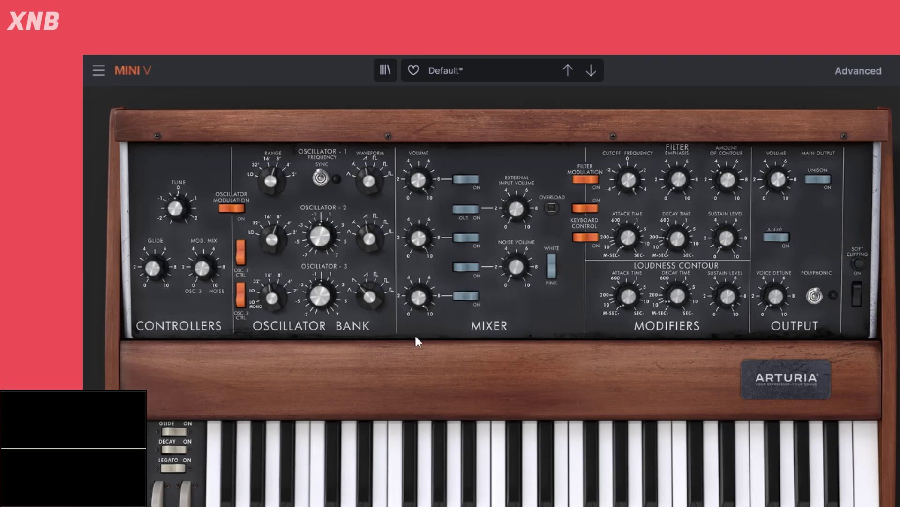
drag(415, 241, 414, 281)
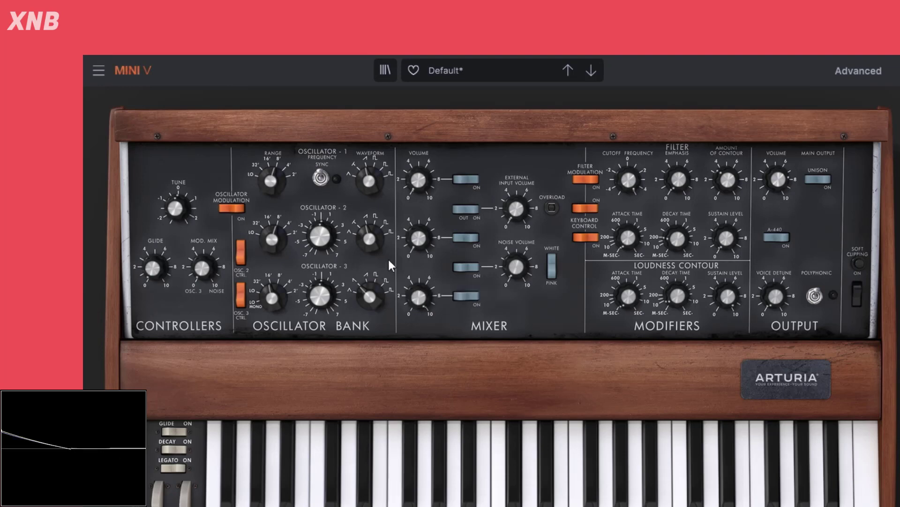
drag(272, 297, 274, 294)
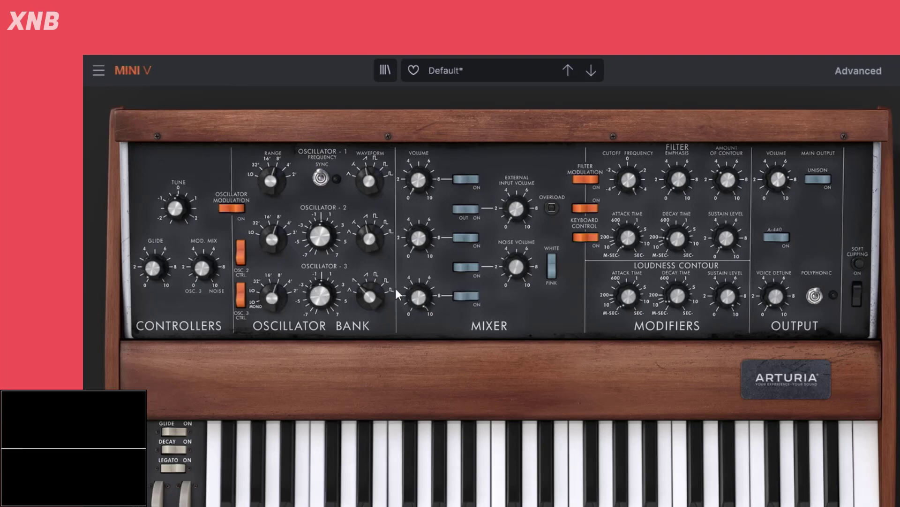
Step: Switch Oscillator 3's waveform between inverted saw and sawtooth, finishing on sawtooth
mouse_move(372, 293)
mouse_move(372, 294)
mouse_down()
mouse_move(372, 285)
mouse_move(373, 302)
mouse_up()
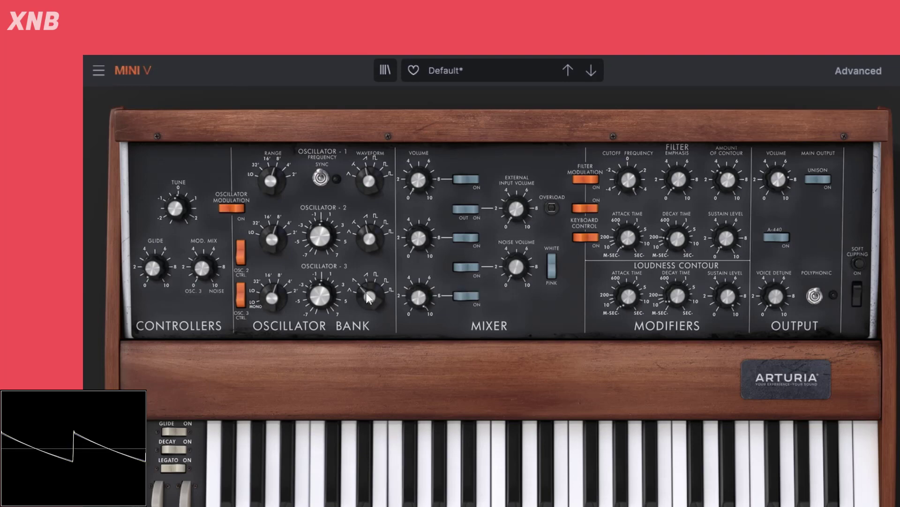
mouse_move(369, 297)
mouse_down()
mouse_move(369, 288)
mouse_move(377, 297)
mouse_up()
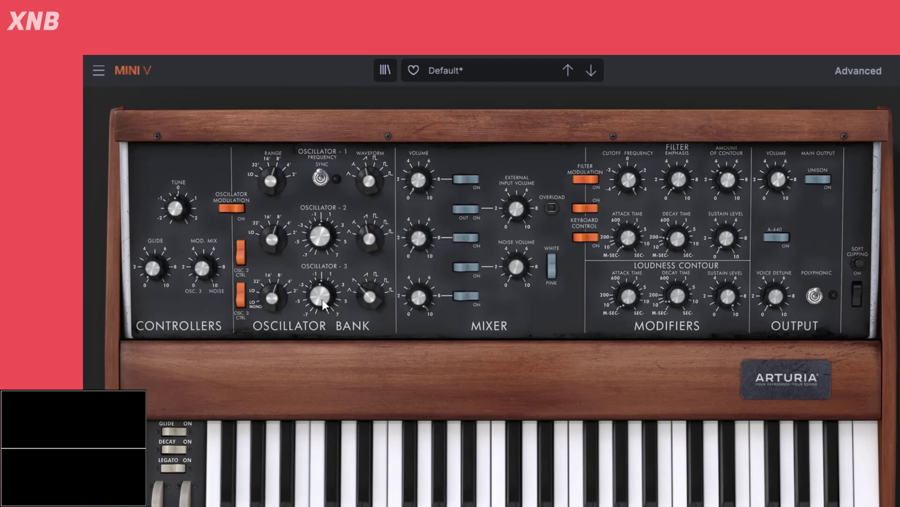
mouse_move(323, 299)
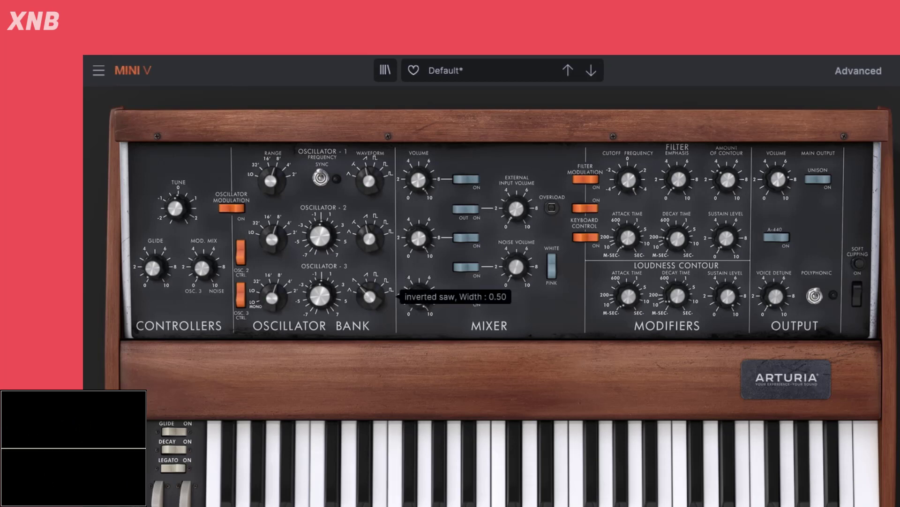
drag(367, 298, 369, 286)
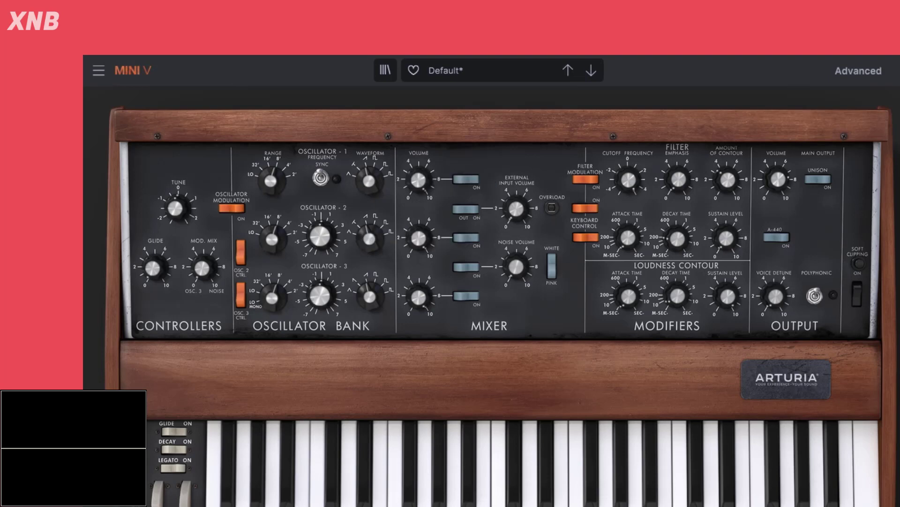
Step: Reset the frequencies of Oscillators 3 and 2, then detune Oscillator 2 slightly down and Oscillator 3 slightly up
double_click(314, 299)
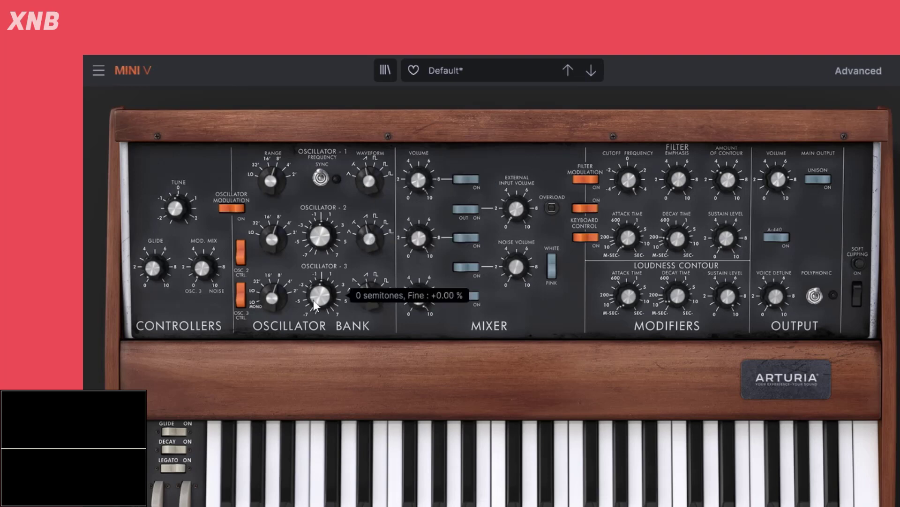
double_click(331, 235)
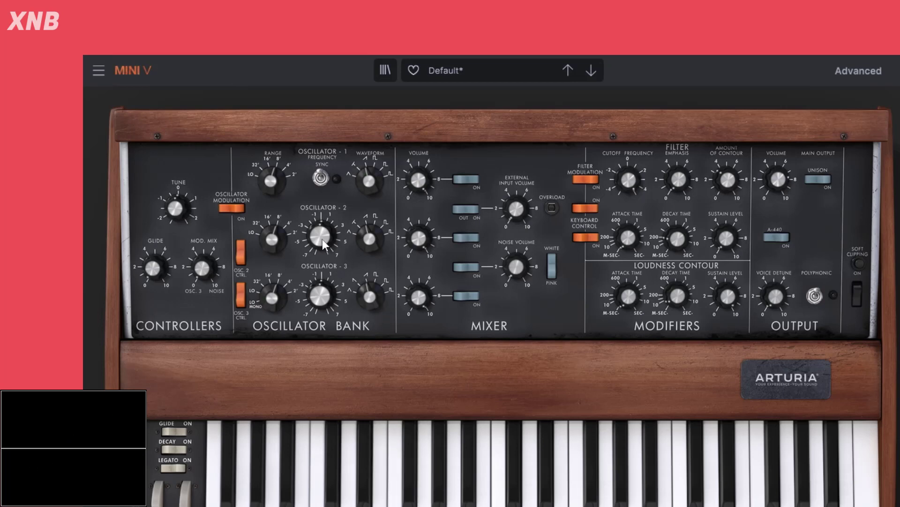
drag(322, 240, 322, 246)
drag(329, 295, 328, 288)
drag(326, 294, 326, 297)
drag(321, 238, 321, 236)
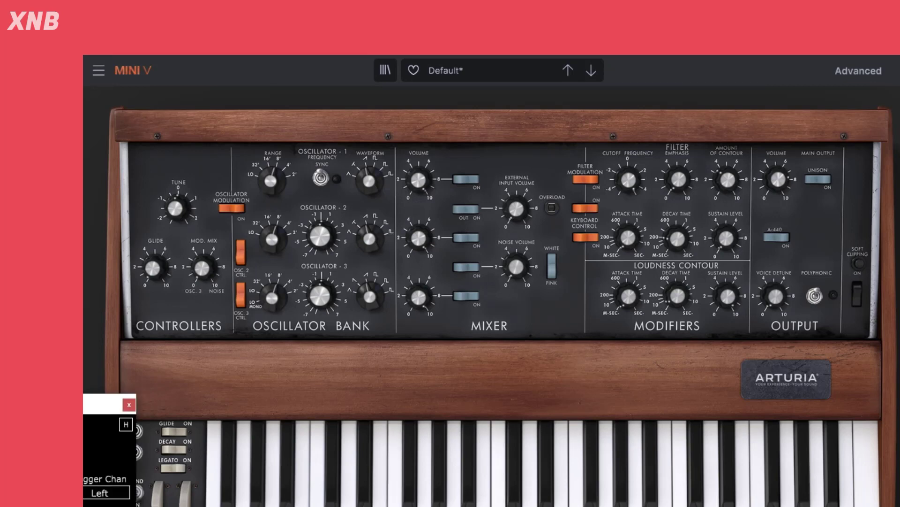
Step: Close the oscilloscope window covering the corner of the synthesizer
click(129, 405)
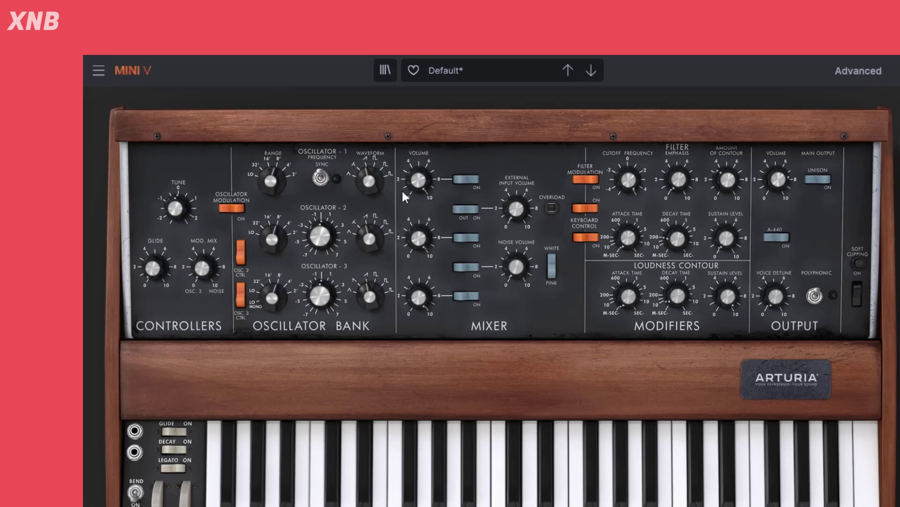
mouse_move(328, 233)
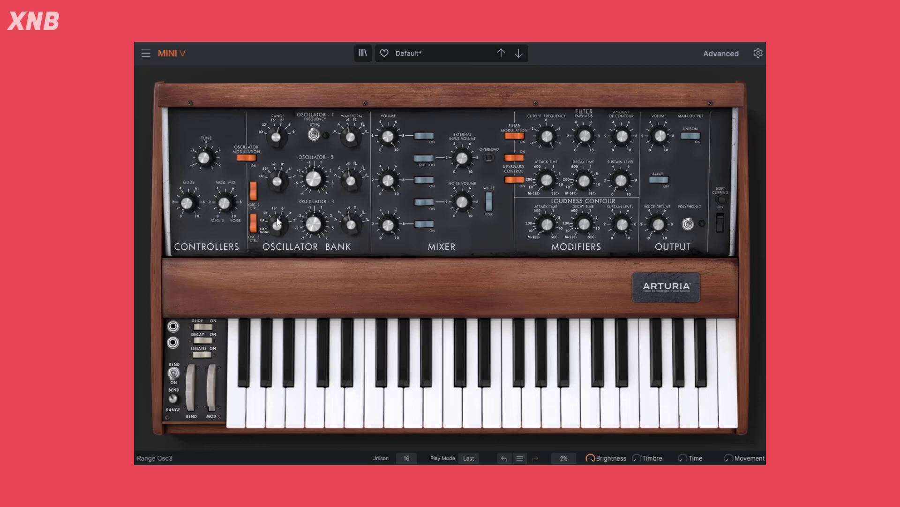
Step: Lower Oscillator 3's range and adjust Oscillator 2's waveform
drag(276, 220, 278, 232)
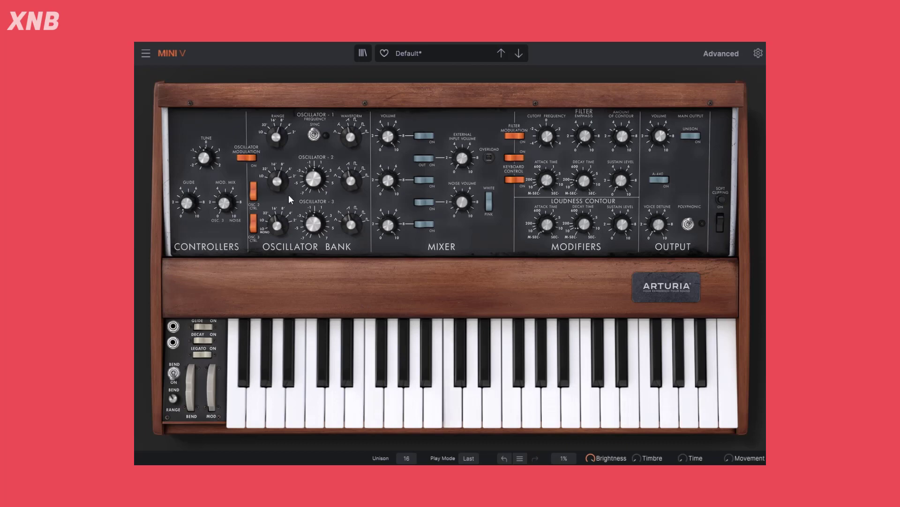
mouse_move(285, 182)
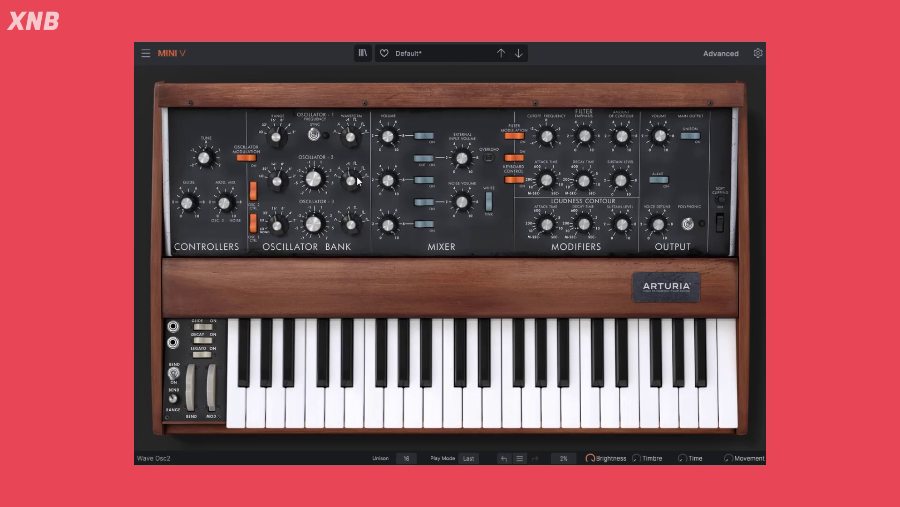
mouse_move(356, 180)
drag(356, 180, 356, 176)
Step: Reload the Default preset from the Template category
mouse_move(470, 161)
click(450, 53)
mouse_move(437, 199)
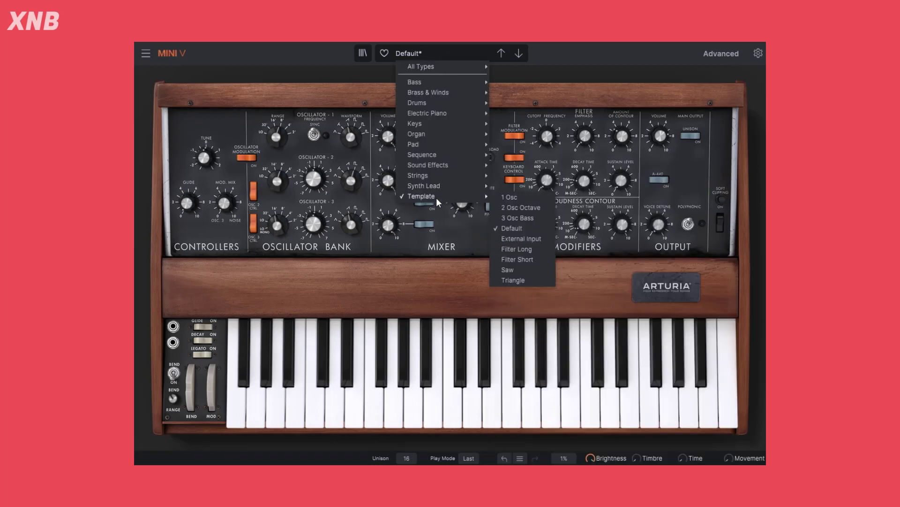
click(518, 227)
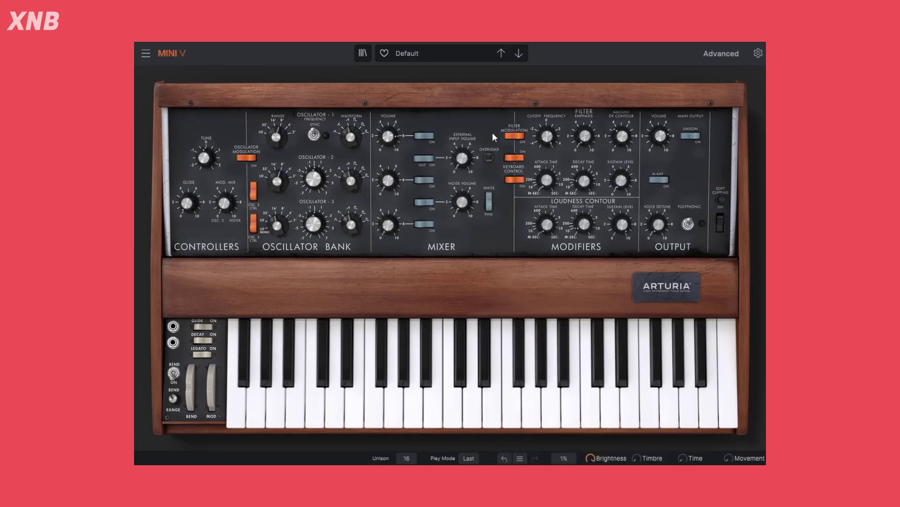
Step: Open the advanced view with the modulation matrix, then close it again
click(715, 55)
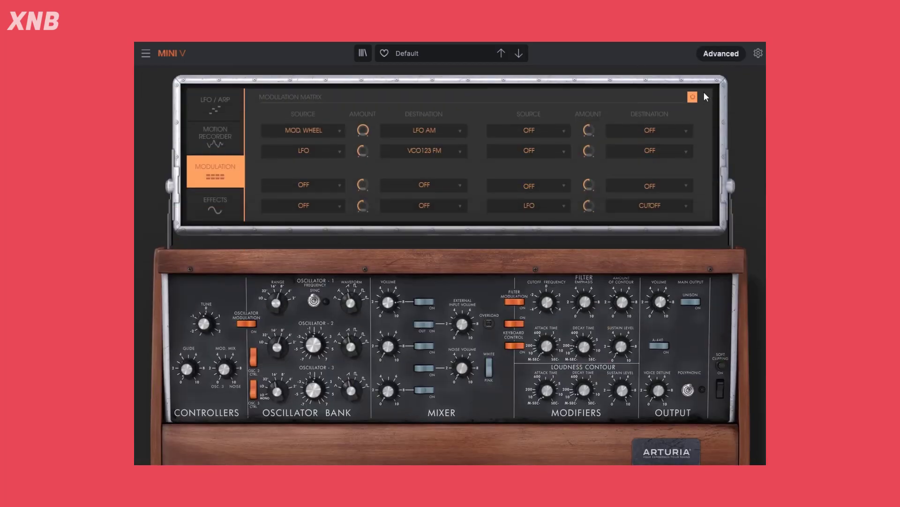
click(716, 54)
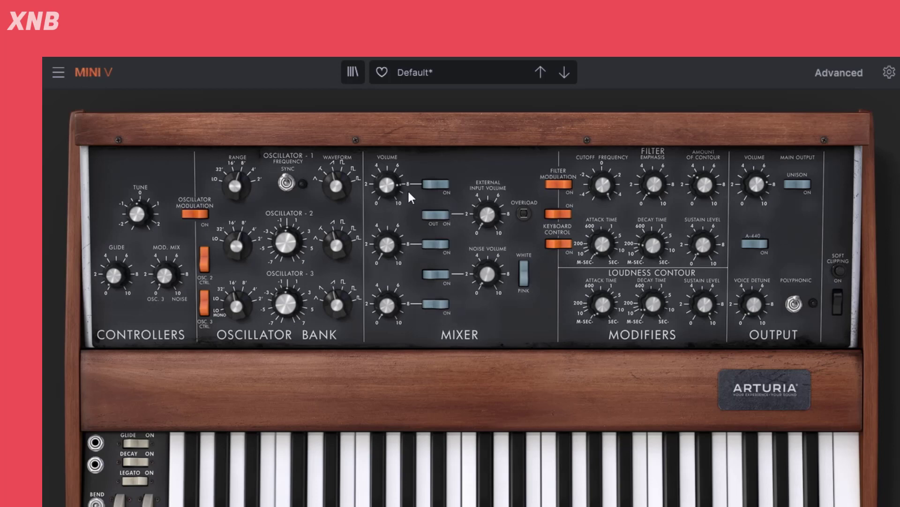
Step: Adjust Oscillator 1's mixer volume and the external input volume, and toggle the external input's mixer switch
drag(389, 182, 388, 164)
mouse_move(494, 215)
mouse_down()
mouse_move(493, 169)
mouse_move(493, 217)
mouse_up()
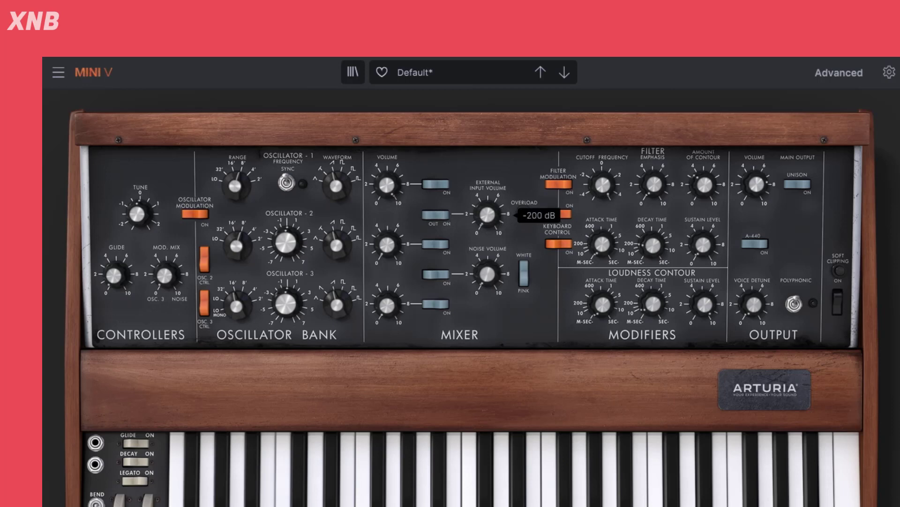
click(430, 215)
click(428, 215)
Step: Turn up the external input volume in the mixer to drive the signal into overload
mouse_move(484, 272)
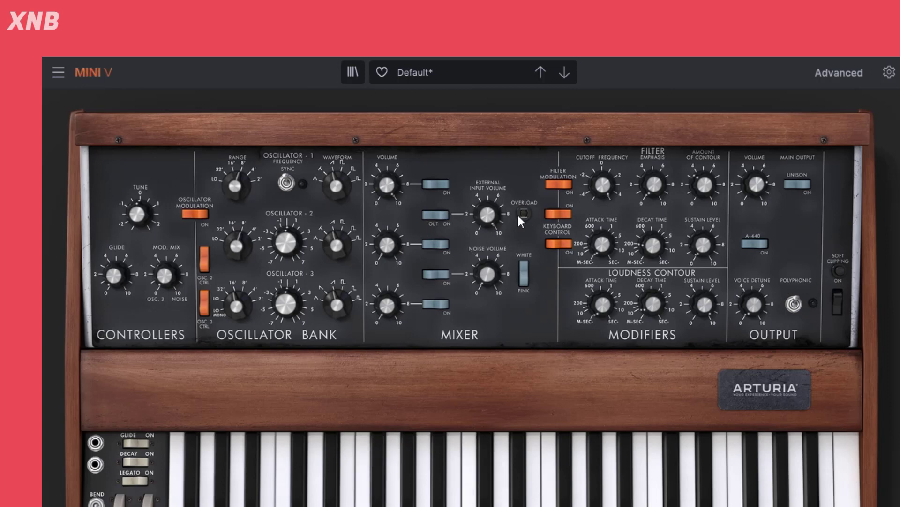
mouse_move(443, 211)
drag(497, 229, 497, 186)
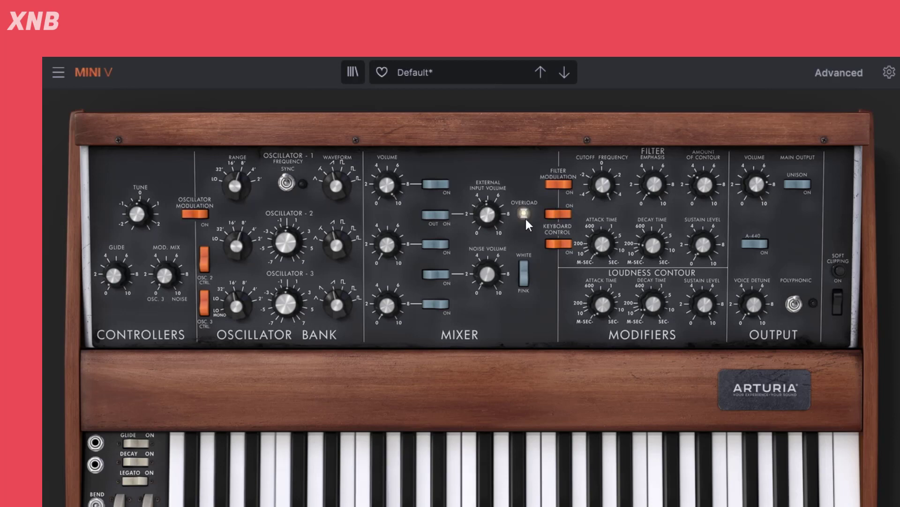
mouse_move(488, 214)
drag(488, 213, 478, 198)
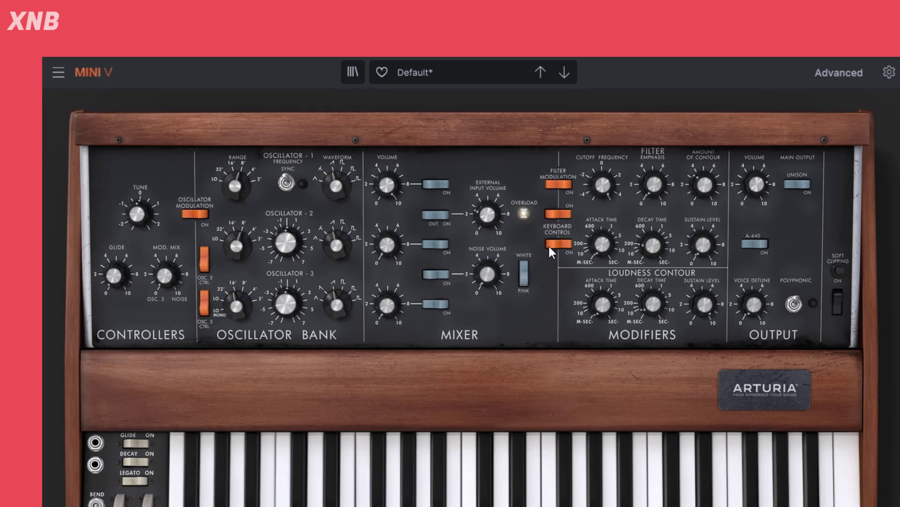
Step: Vary the external input volume down and up with soft clipping on to compare overload amounts
drag(489, 213, 489, 218)
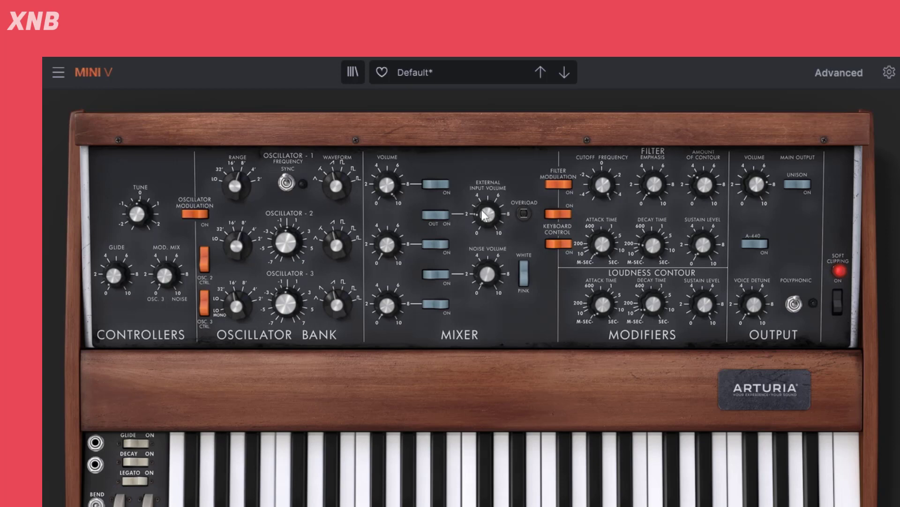
drag(488, 214, 488, 225)
drag(482, 222, 482, 204)
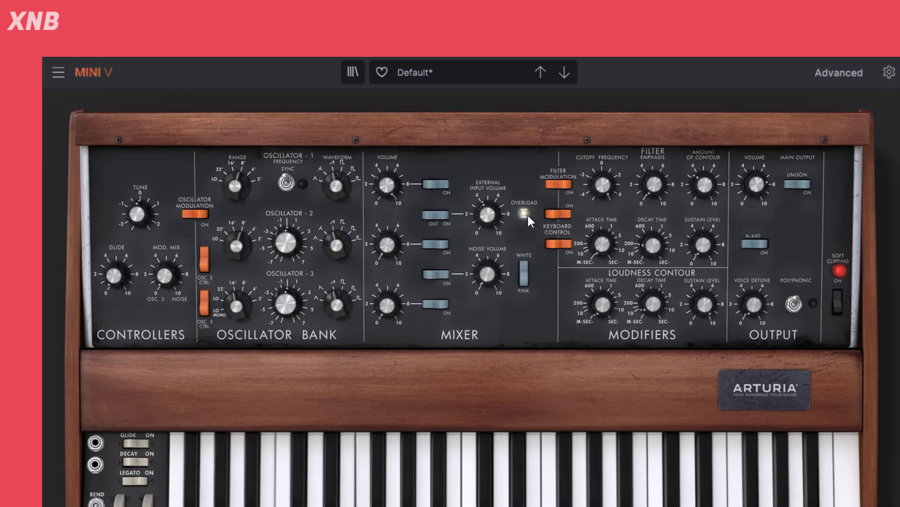
mouse_move(502, 219)
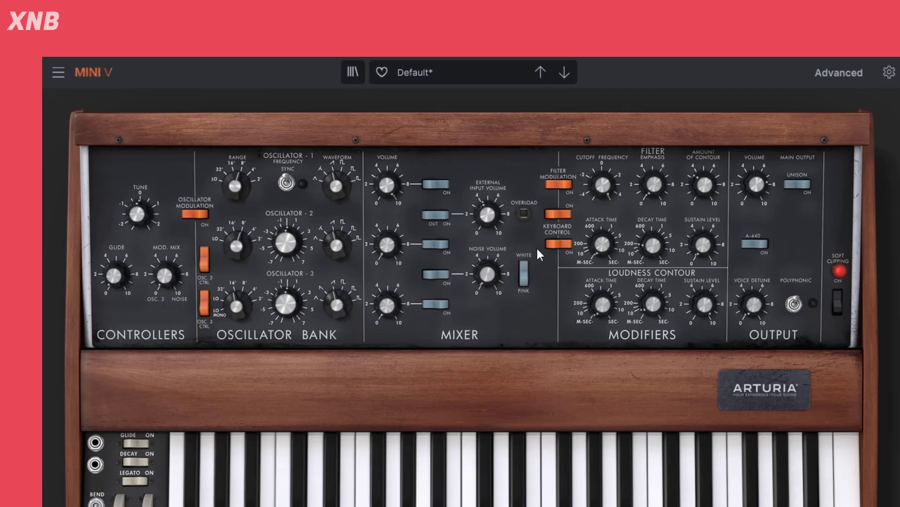
drag(483, 218, 483, 229)
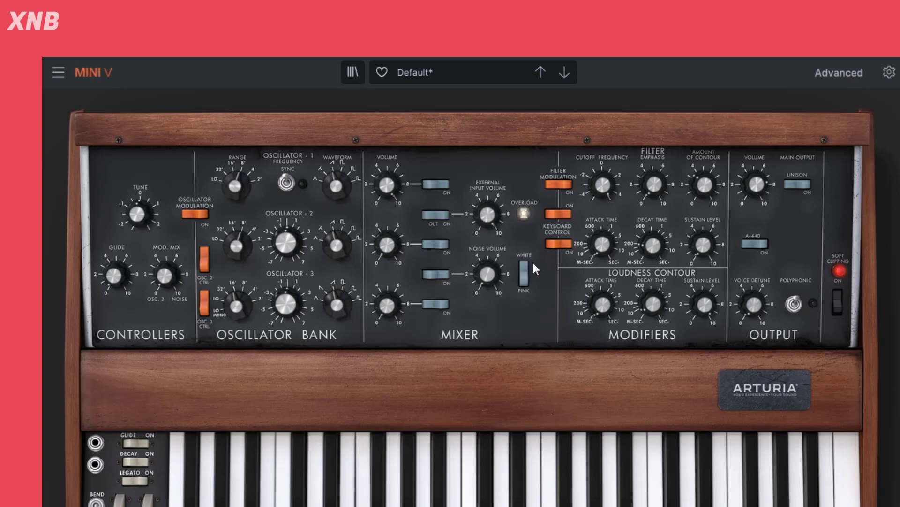
drag(493, 217, 493, 212)
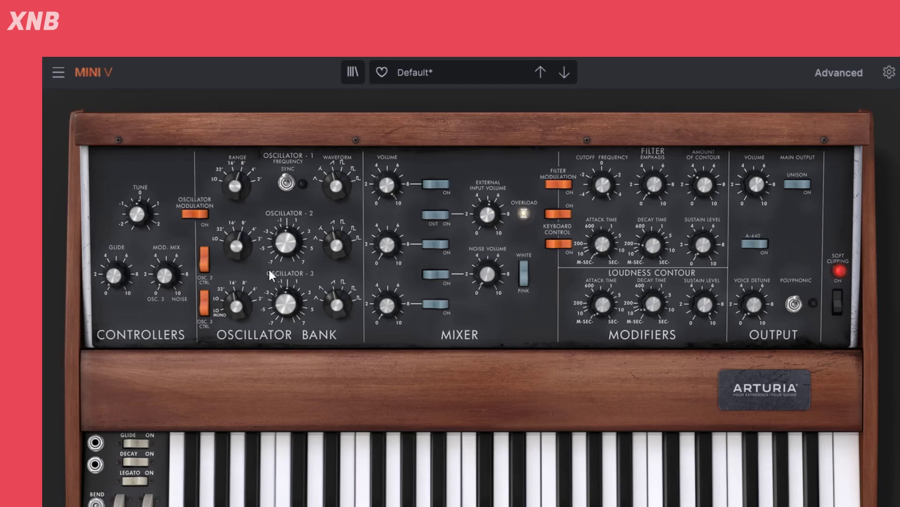
Step: Bring Oscillator 2 into the mixer and detune its frequency
drag(285, 243, 285, 247)
click(441, 241)
drag(398, 244, 397, 231)
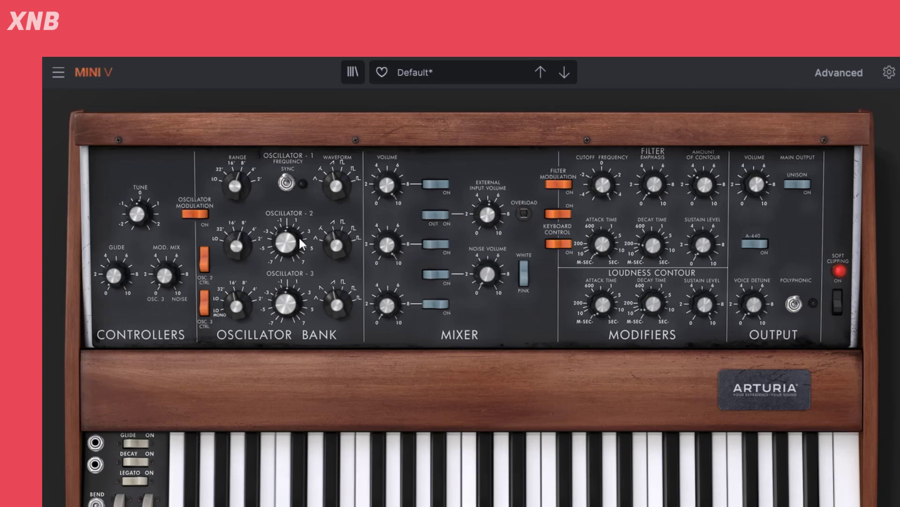
drag(285, 242, 291, 251)
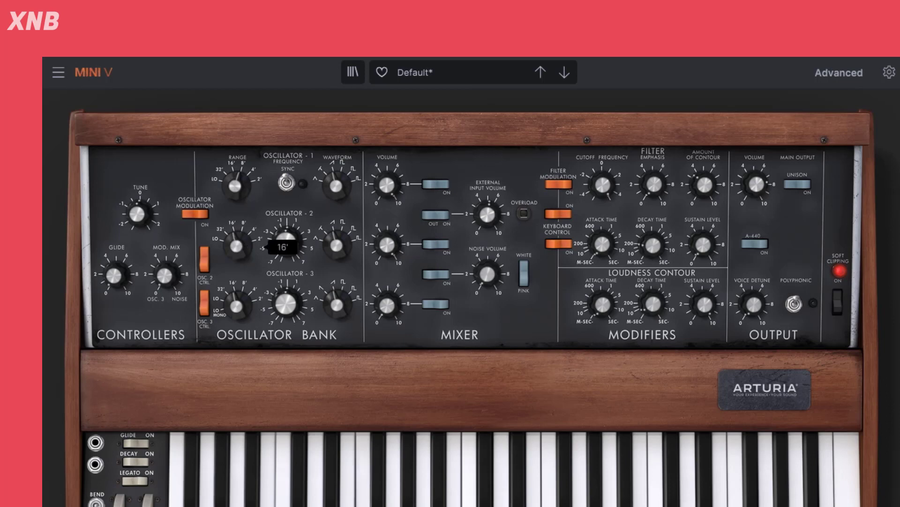
mouse_move(341, 250)
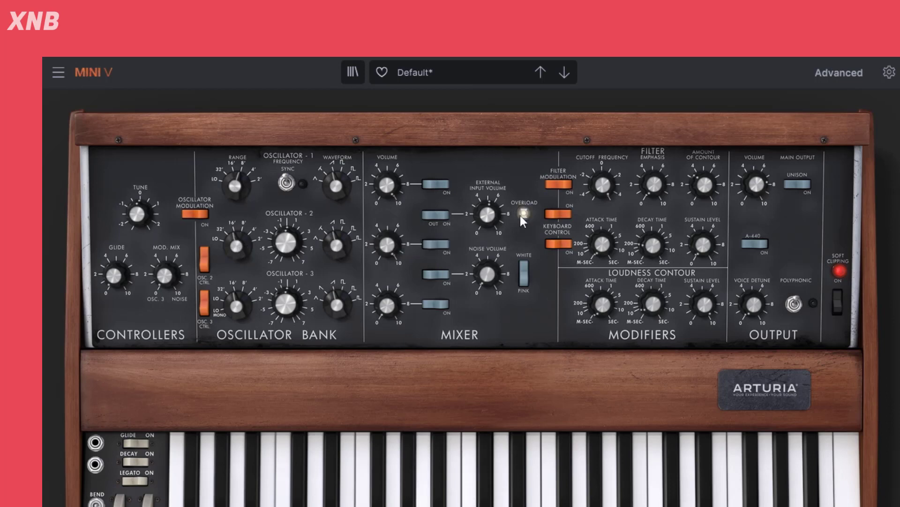
Step: Raise the external input volume further and compare the sound with soft clipping off and on
mouse_move(488, 218)
mouse_down()
mouse_move(488, 225)
mouse_move(491, 202)
mouse_up()
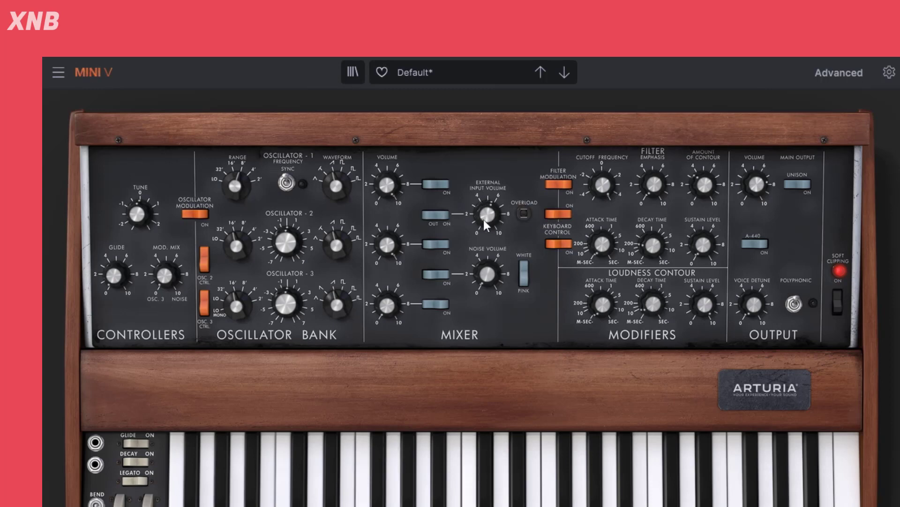
mouse_move(486, 217)
drag(486, 217, 488, 190)
click(835, 307)
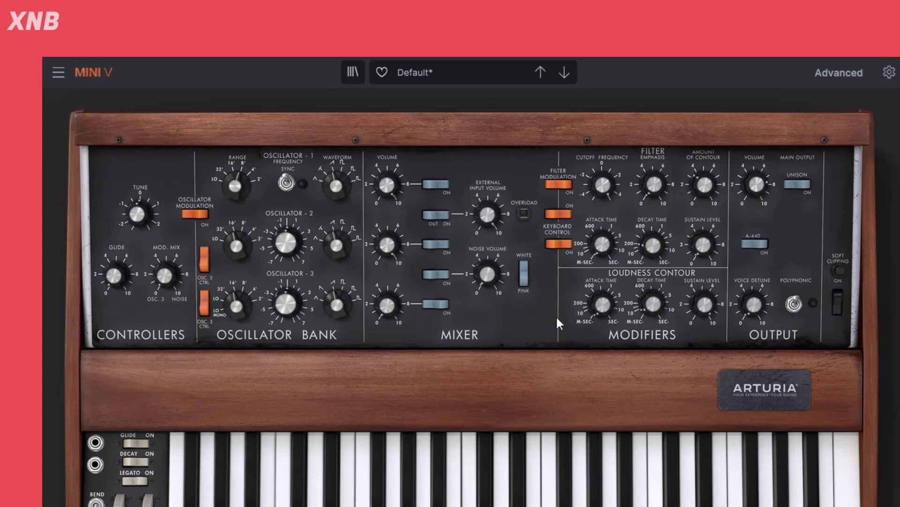
click(838, 300)
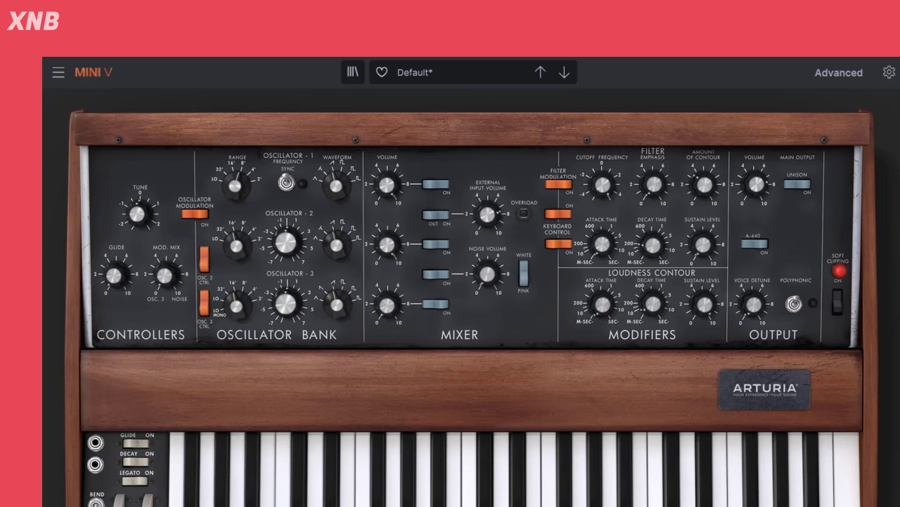
Step: Turn down the external input volume, toggling its mixer switch, and switch soft clipping off
drag(488, 215, 488, 235)
click(428, 215)
click(429, 214)
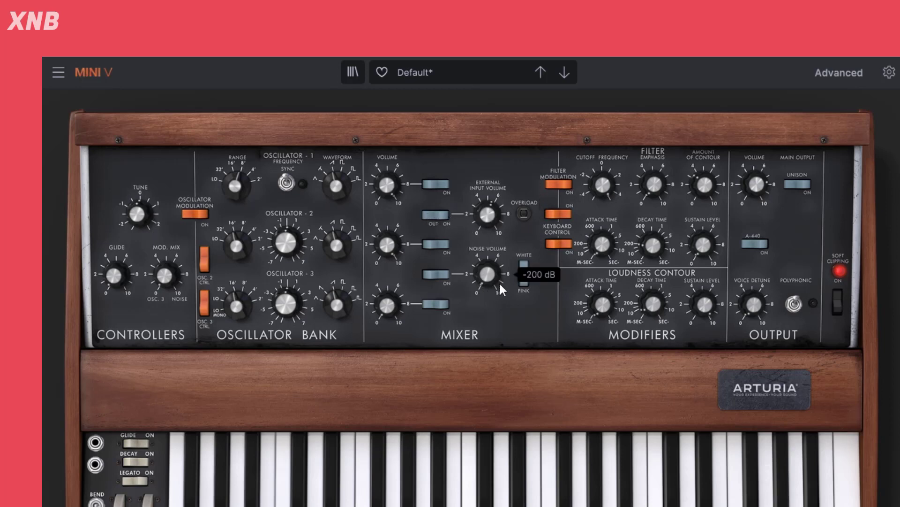
mouse_move(488, 217)
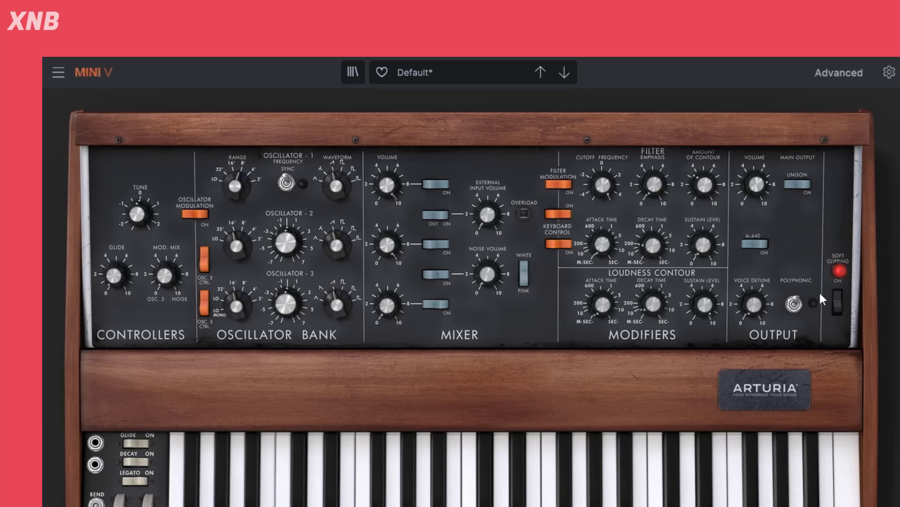
click(837, 300)
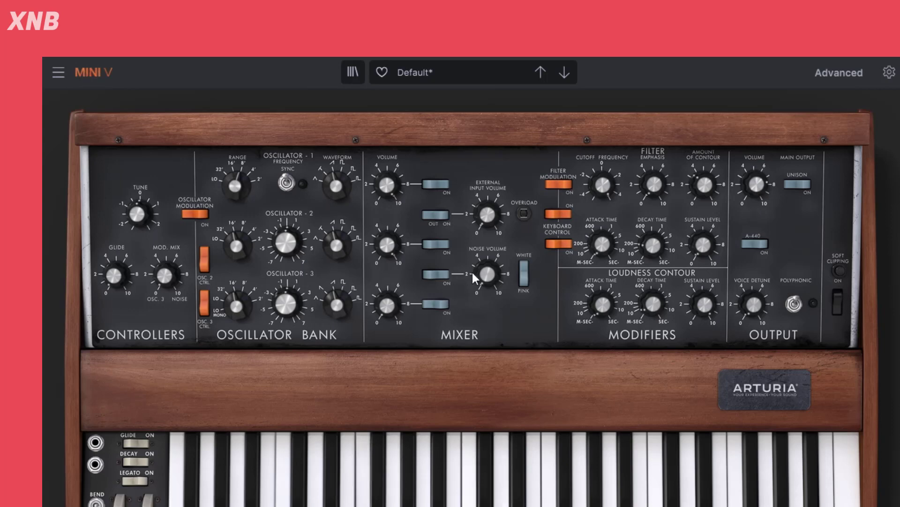
Step: Vary the mixer's noise volume up and down to demonstrate different amounts of noise
mouse_move(490, 275)
drag(490, 275, 490, 242)
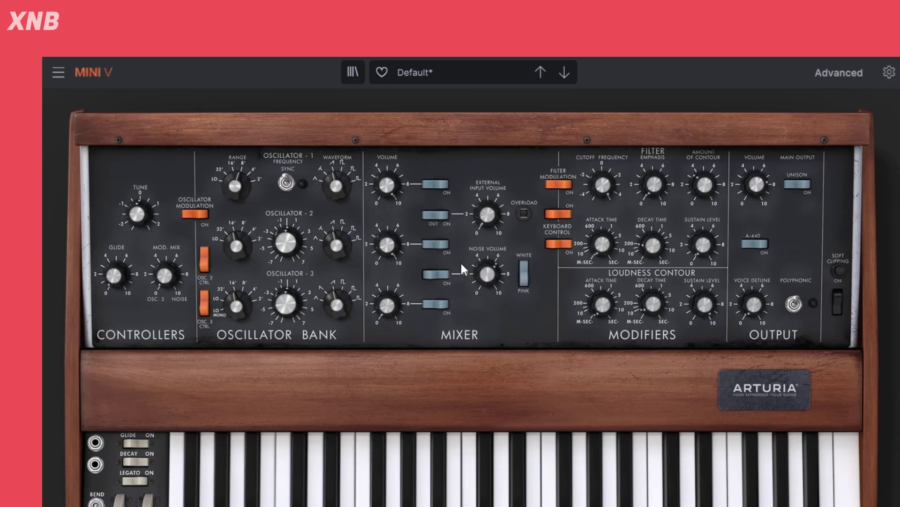
mouse_move(491, 273)
mouse_down()
mouse_move(497, 304)
mouse_move(497, 283)
mouse_move(520, 293)
mouse_up()
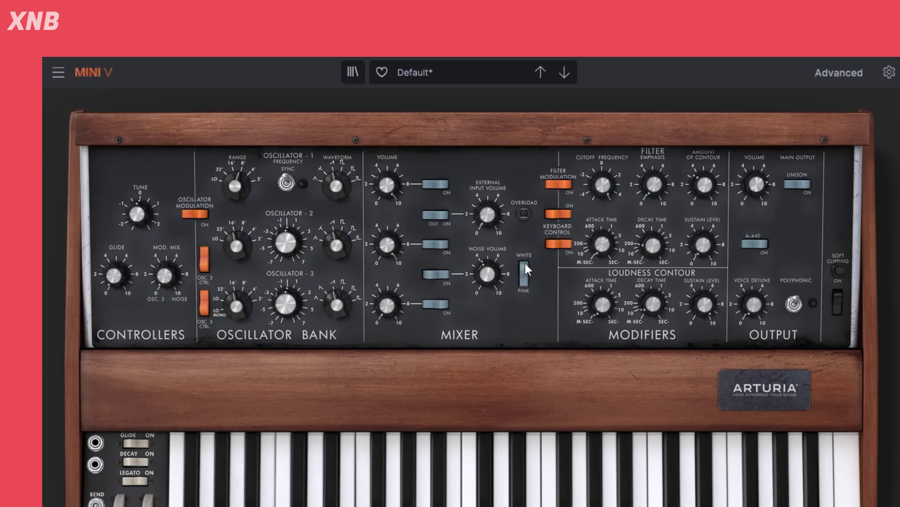
mouse_move(488, 273)
mouse_down()
mouse_move(488, 295)
mouse_move(488, 269)
mouse_move(495, 290)
mouse_up()
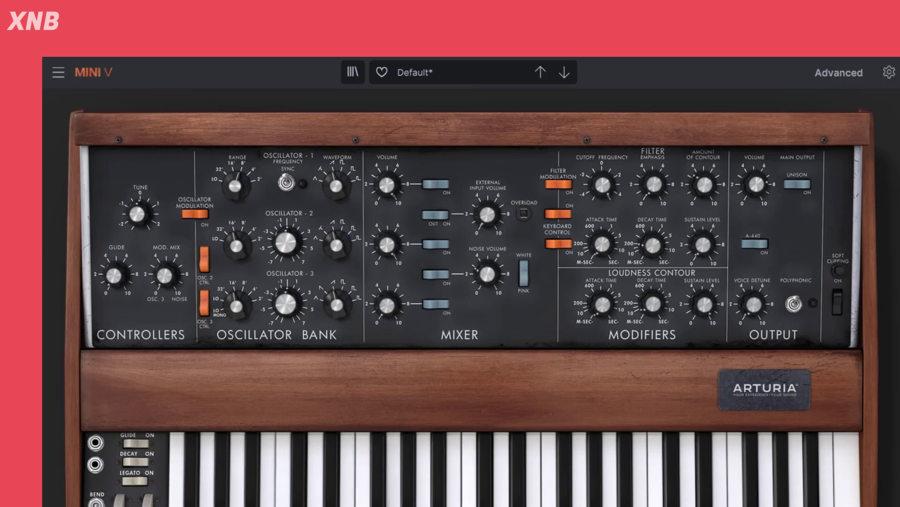
drag(488, 274, 488, 263)
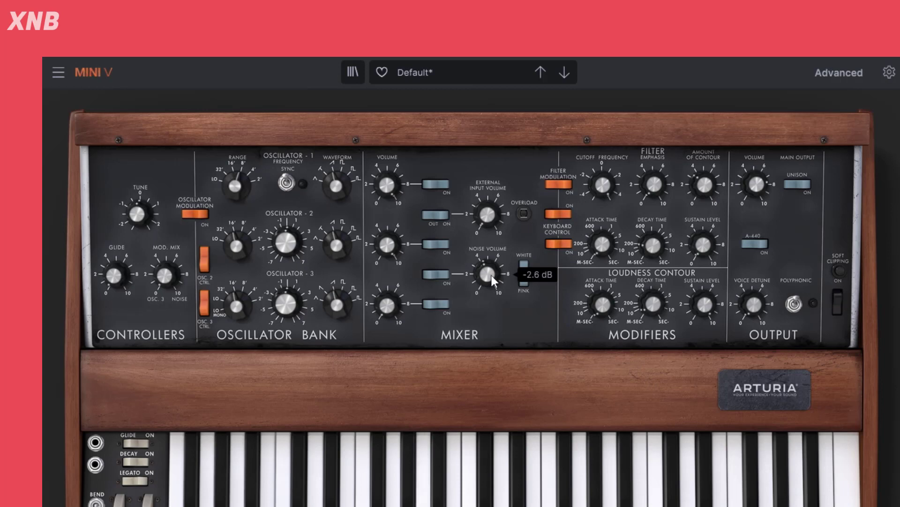
mouse_move(492, 275)
mouse_down()
mouse_move(492, 305)
mouse_move(492, 279)
mouse_up()
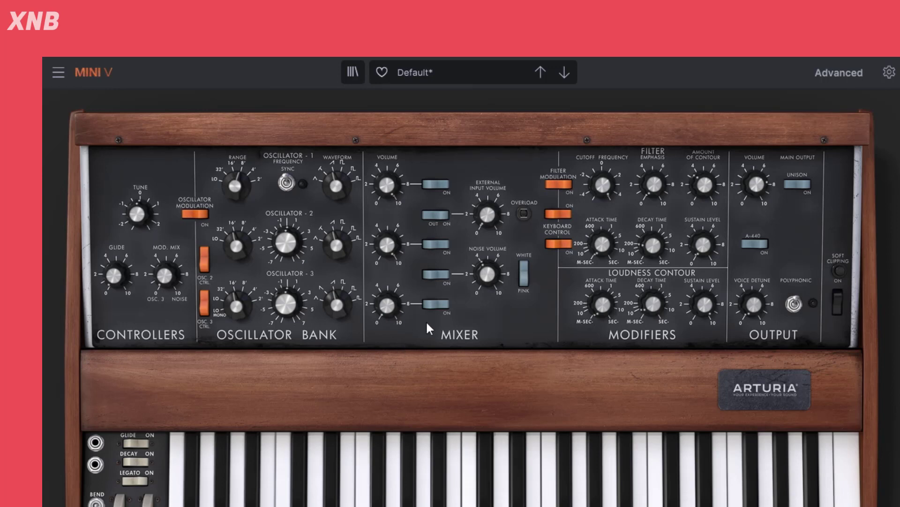
drag(488, 274, 488, 278)
Step: Reload the Default preset from the Template category, then open and close the advanced view
click(488, 66)
mouse_move(483, 264)
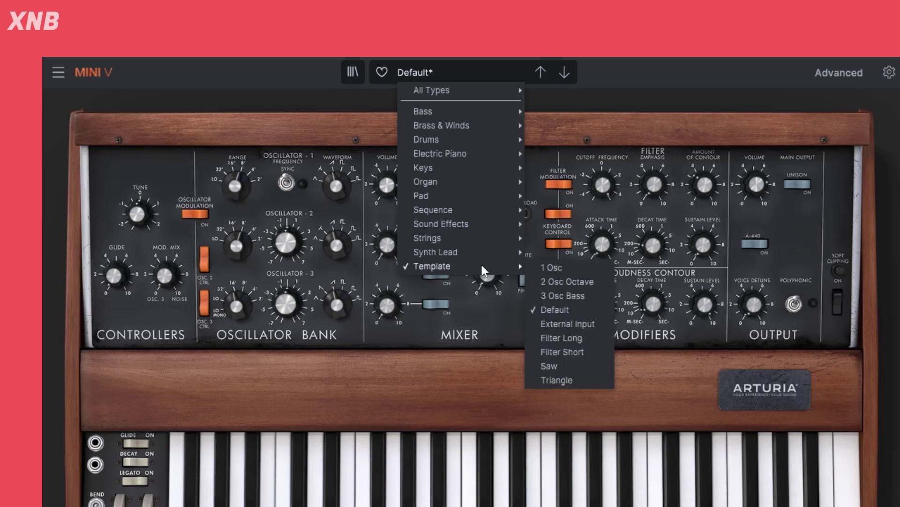
click(556, 308)
click(843, 74)
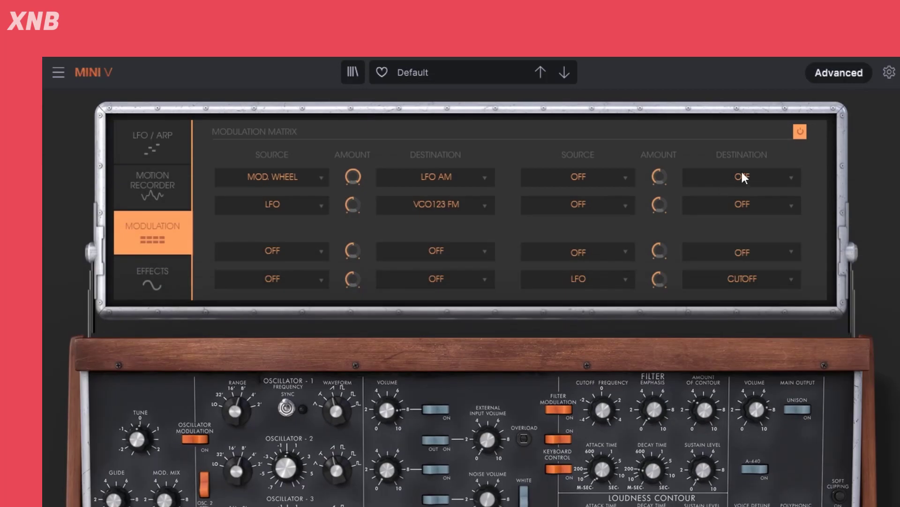
click(840, 66)
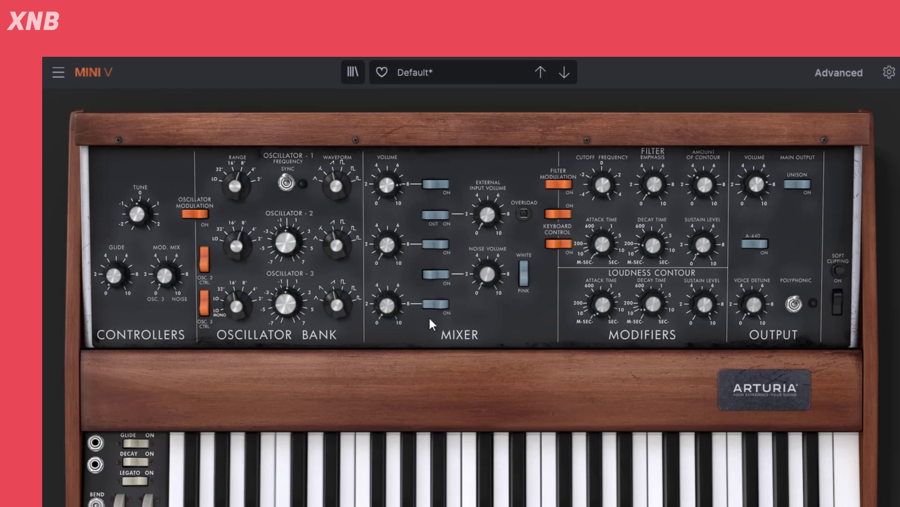
Step: Adjust Oscillator 1's mixer volume and raise Oscillator 2's frequency
drag(398, 196, 392, 186)
mouse_move(392, 240)
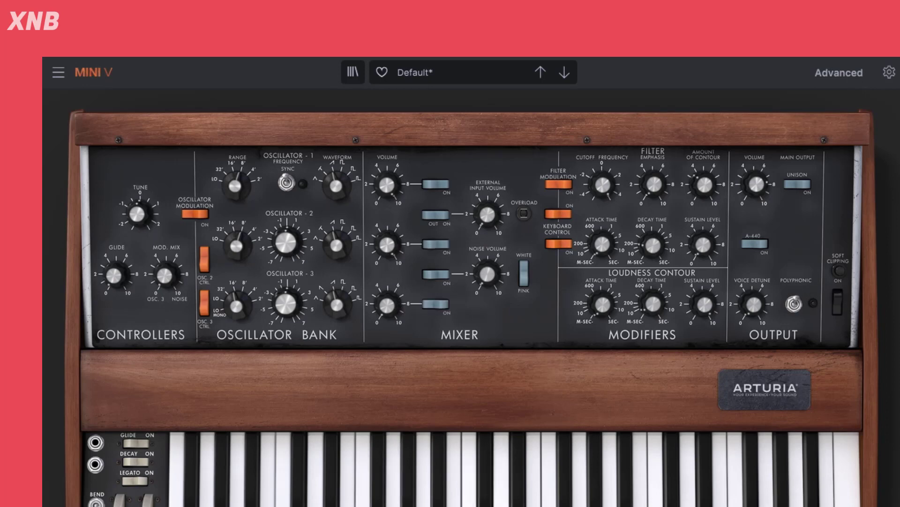
drag(286, 242, 286, 221)
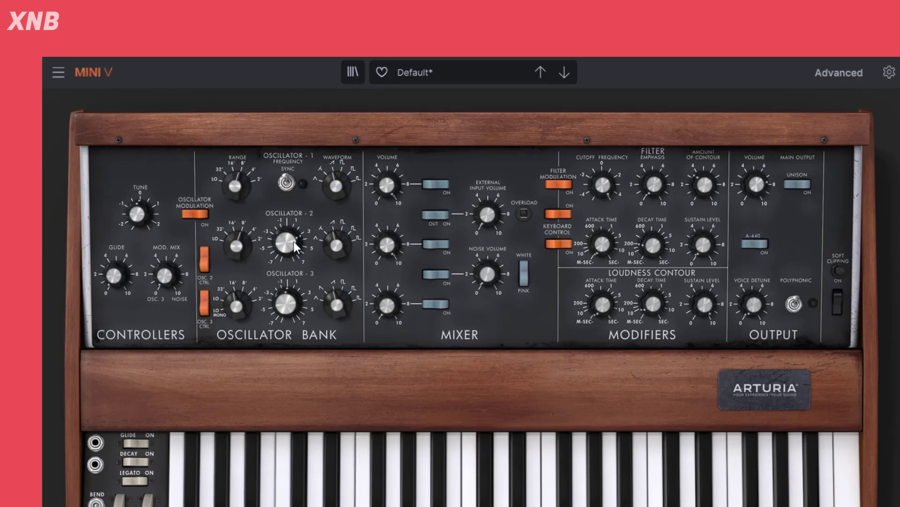
Step: Sweep Oscillator 2's frequency while switching Oscillator 1's sync on and off to compare the sound
mouse_move(293, 248)
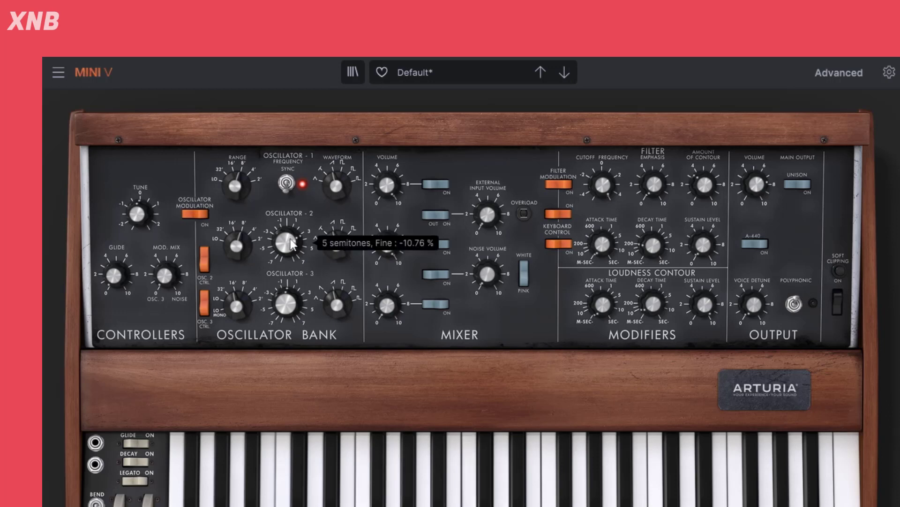
mouse_move(292, 241)
mouse_down()
mouse_move(292, 289)
mouse_move(292, 229)
mouse_move(294, 254)
mouse_up()
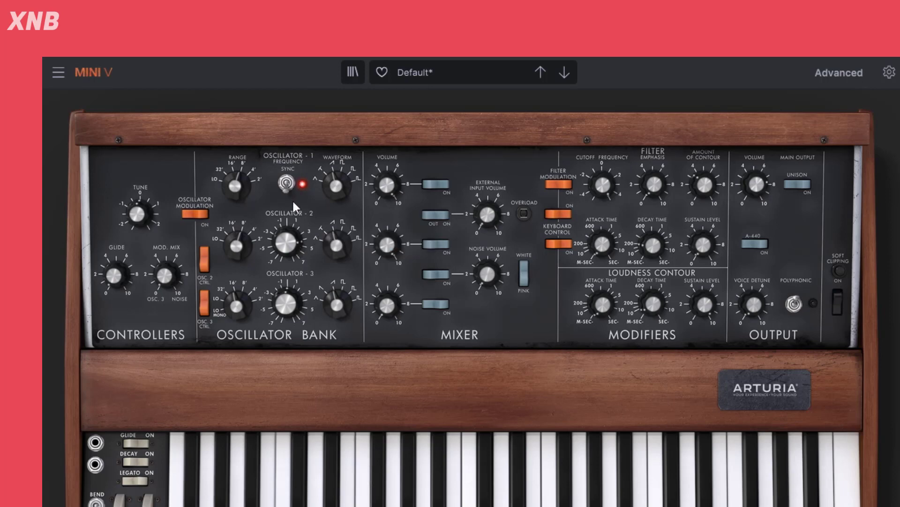
click(290, 181)
mouse_move(290, 242)
mouse_down()
mouse_move(290, 298)
mouse_move(290, 247)
mouse_up()
drag(277, 243, 278, 253)
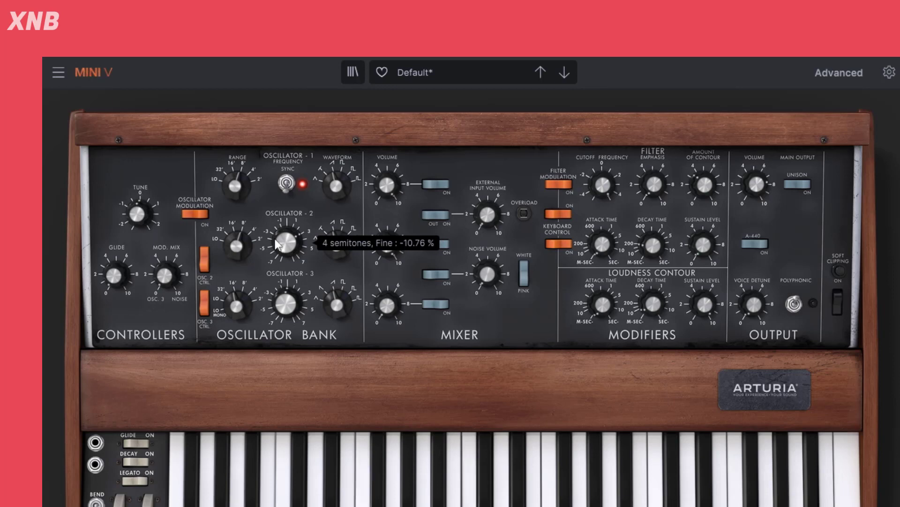
click(285, 184)
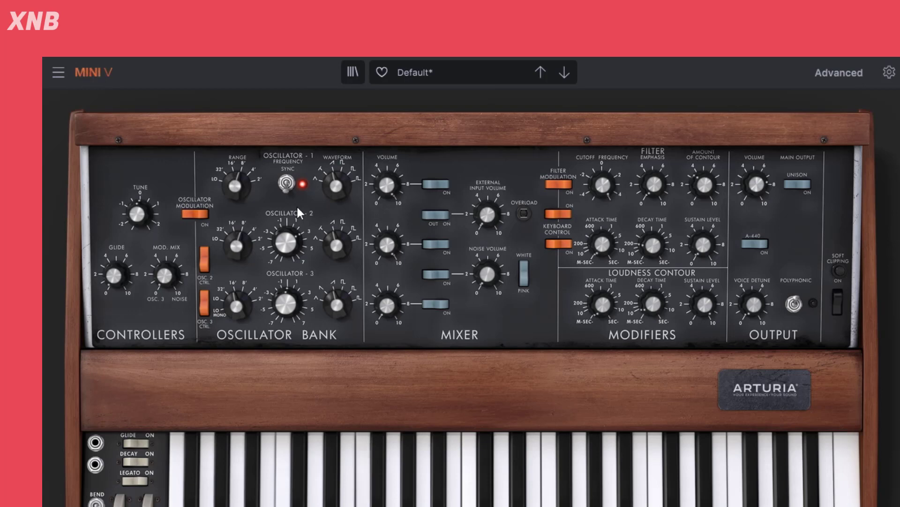
Step: Reset Oscillator 2's frequency to 0 semitones and turn off Oscillator 1's sync
drag(295, 246, 295, 241)
double_click(288, 230)
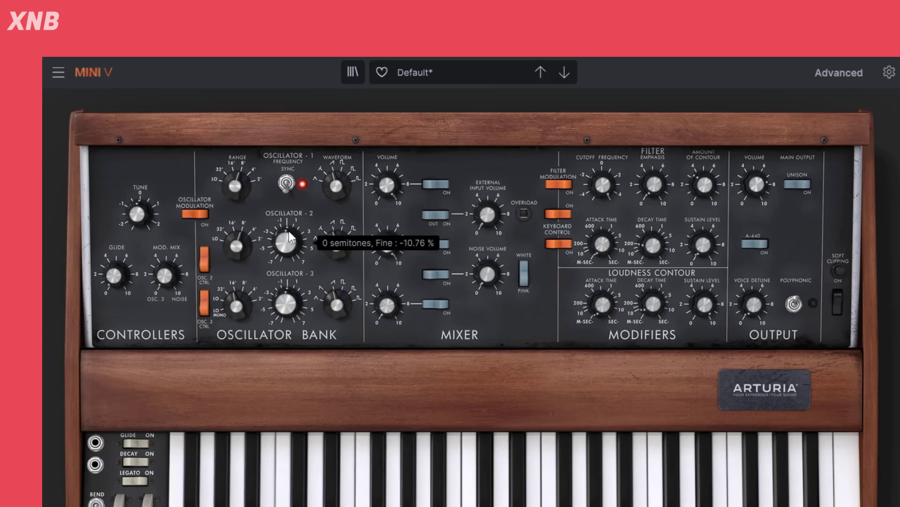
click(286, 183)
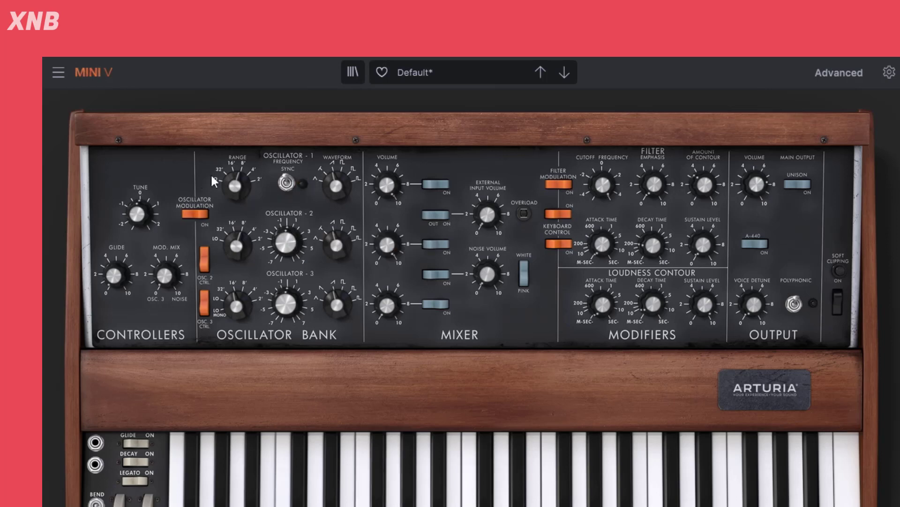
Step: Reset Oscillator 2's frequency once more and toggle Oscillator 1's sync repeatedly, leaving it off
double_click(286, 246)
click(286, 184)
click(286, 184)
click(286, 184)
click(286, 184)
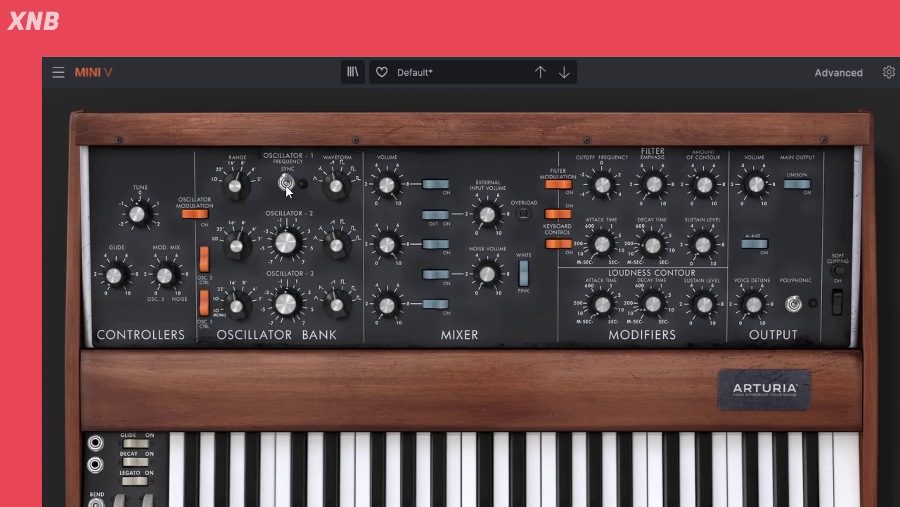